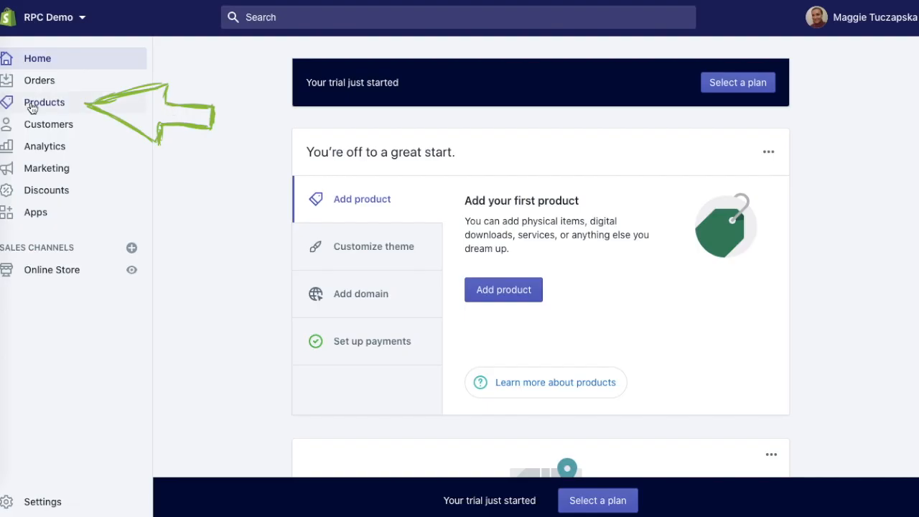
Step: Open the product collections and start creating a new collection
{"action": "left_click", "coordinate": [50, 104]}
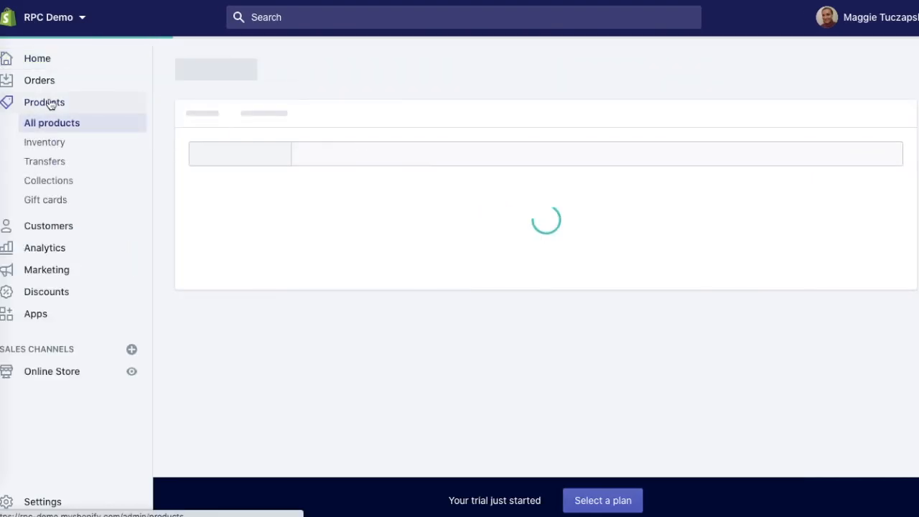
{"action": "left_click", "coordinate": [45, 183]}
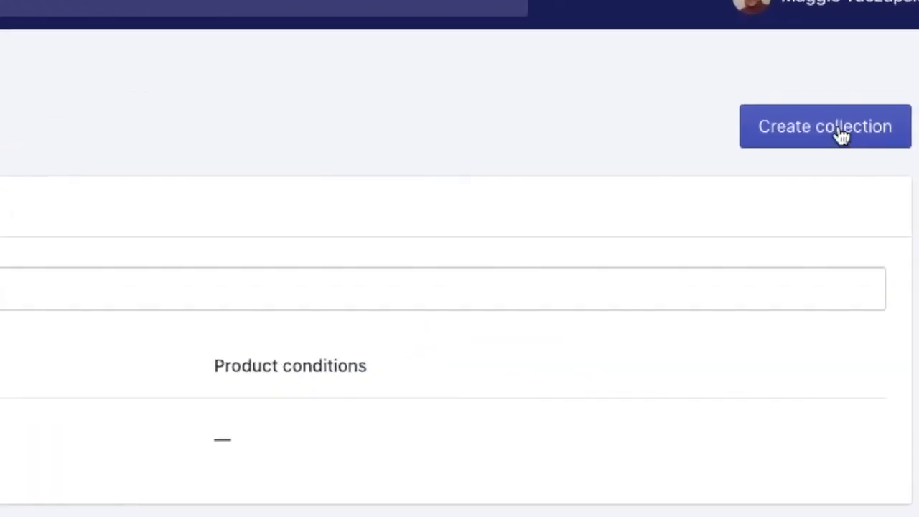
{"action": "left_click", "coordinate": [864, 106]}
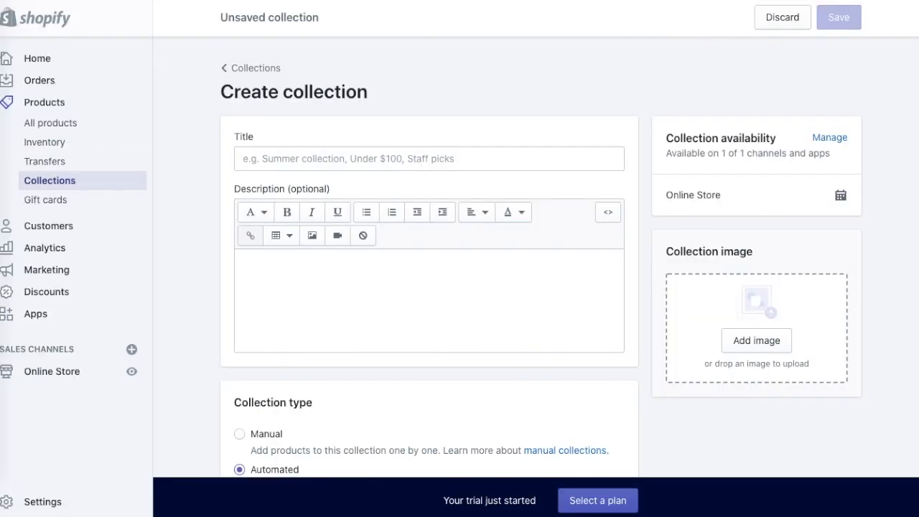
{"action": "scroll", "coordinate": [916, 93], "scroll_direction": "down", "scroll_amount": 3}
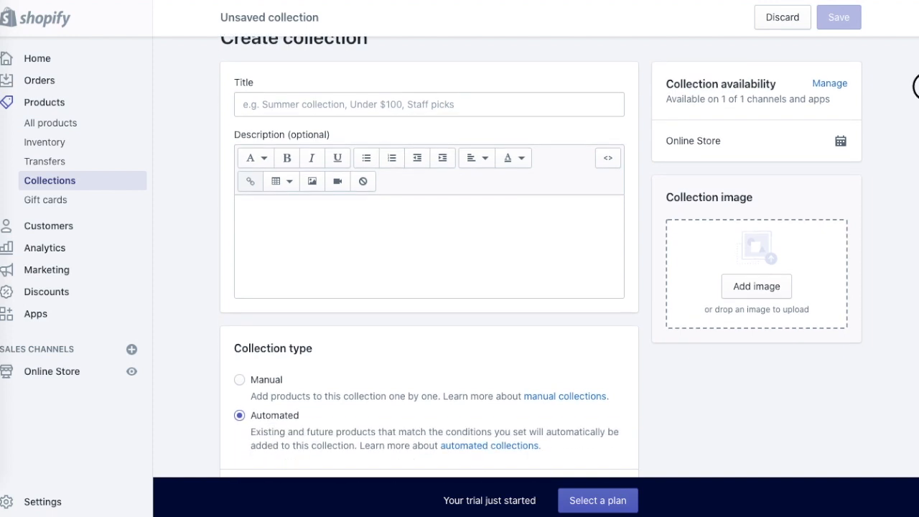
{"action": "scroll", "coordinate": [916, 176], "scroll_direction": "up", "scroll_amount": 3}
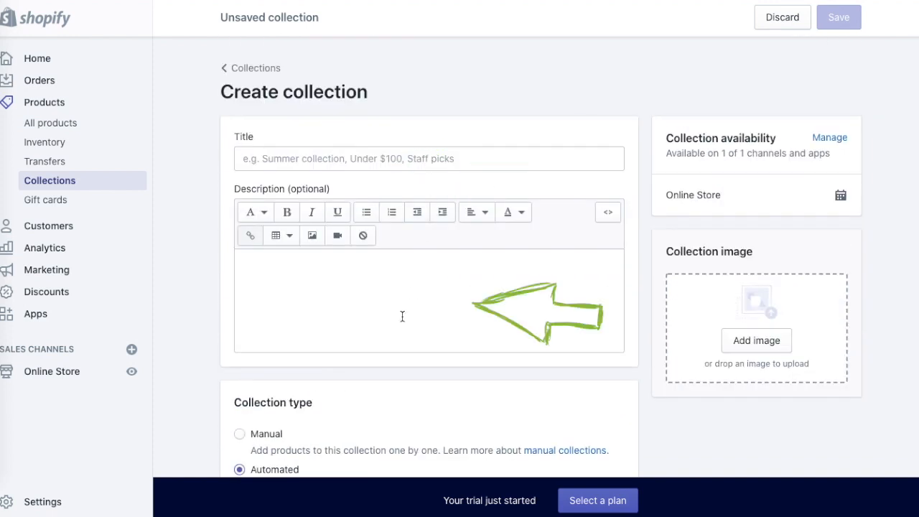
Step: Open the Online Store publish date setting and look over the collection type, conditions and search engine listing sections
{"action": "left_click", "coordinate": [841, 195]}
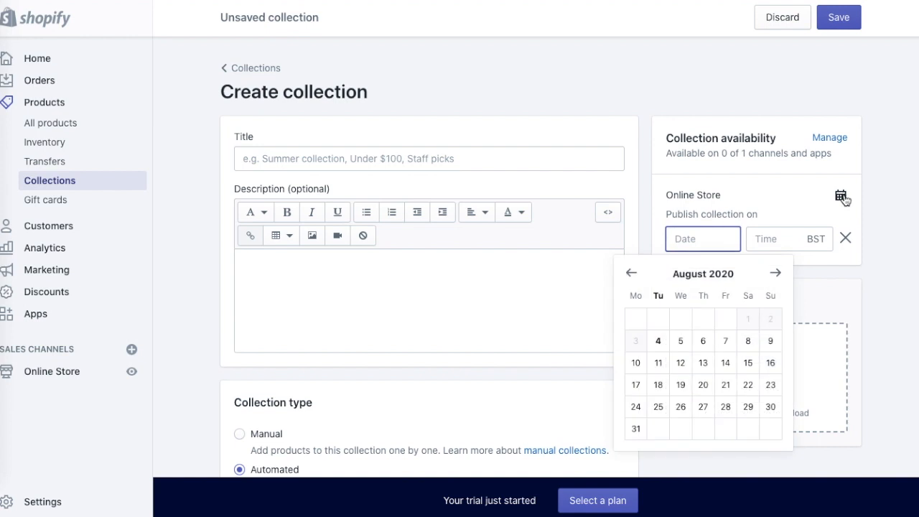
{"action": "left_click", "coordinate": [868, 227]}
{"action": "scroll", "coordinate": [913, 247], "scroll_direction": "down", "scroll_amount": 3}
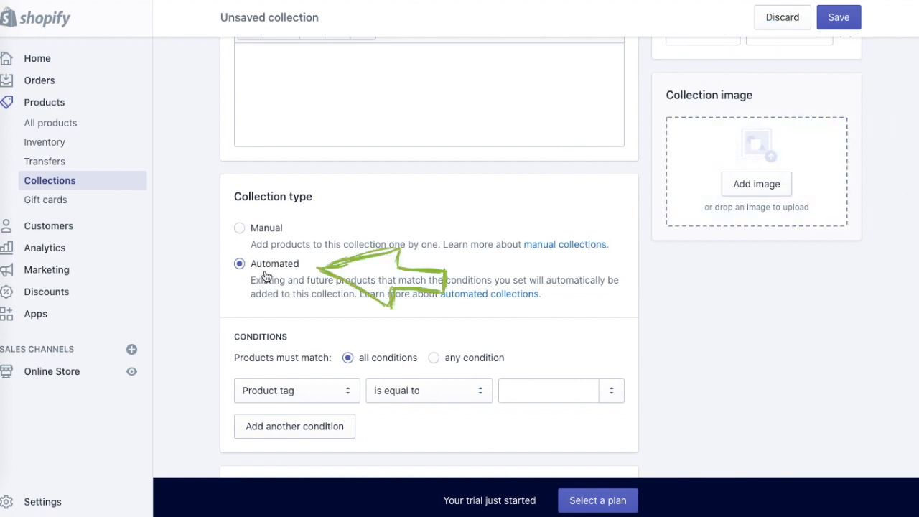
{"action": "scroll", "coordinate": [916, 242], "scroll_direction": "down", "scroll_amount": 1}
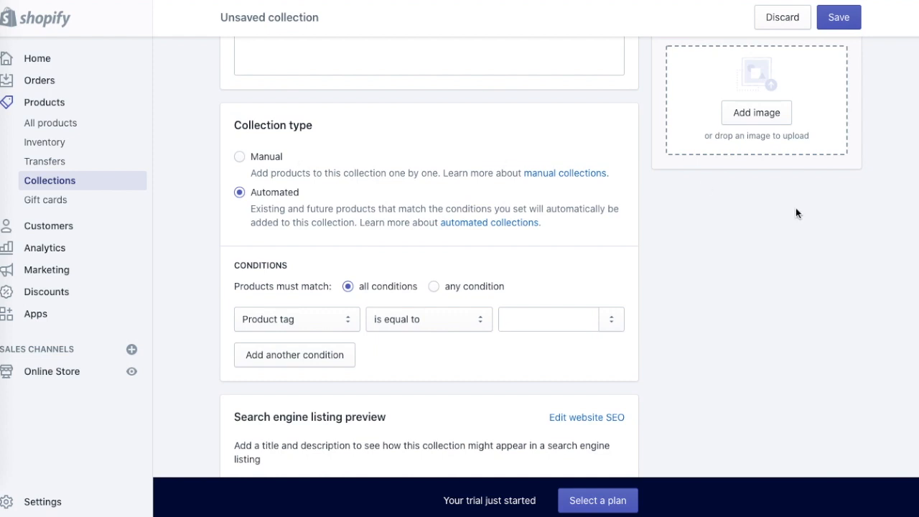
{"action": "scroll", "coordinate": [916, 230], "scroll_direction": "down", "scroll_amount": 1}
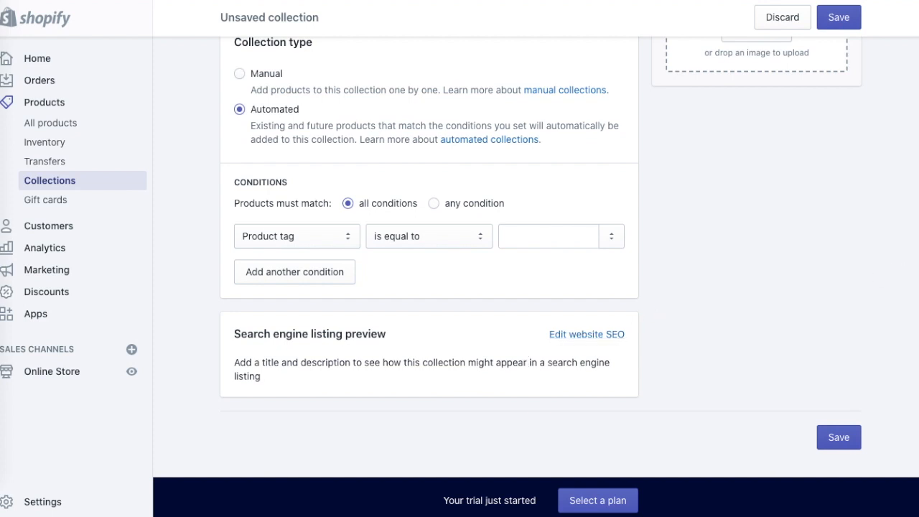
{"action": "scroll", "coordinate": [503, 259], "scroll_direction": "up", "scroll_amount": 5}
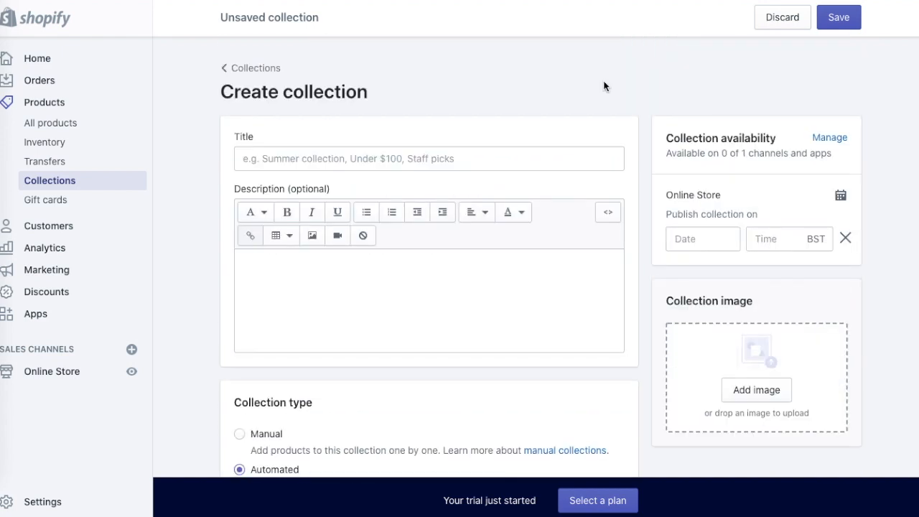
Step: Title the new collection "Women's Hoodies"
{"action": "left_click", "coordinate": [498, 158]}
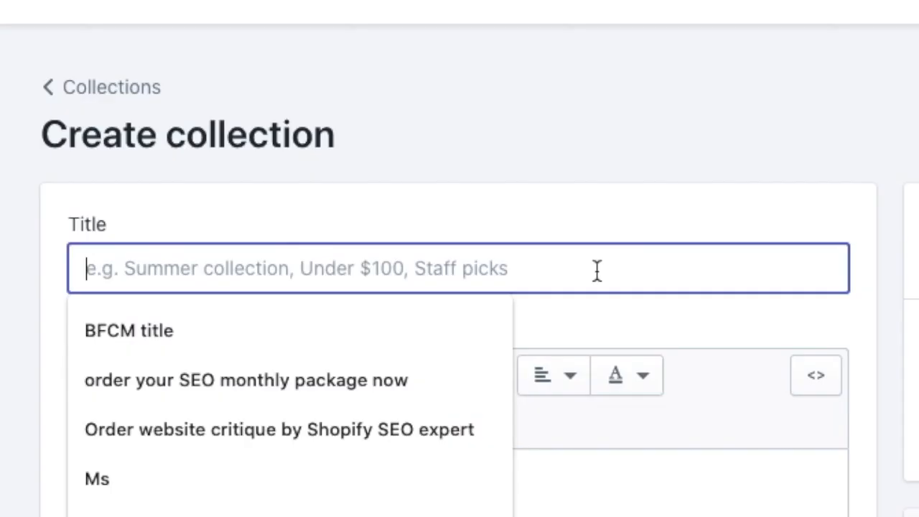
{"action": "type", "text": "Women's Hoof"}
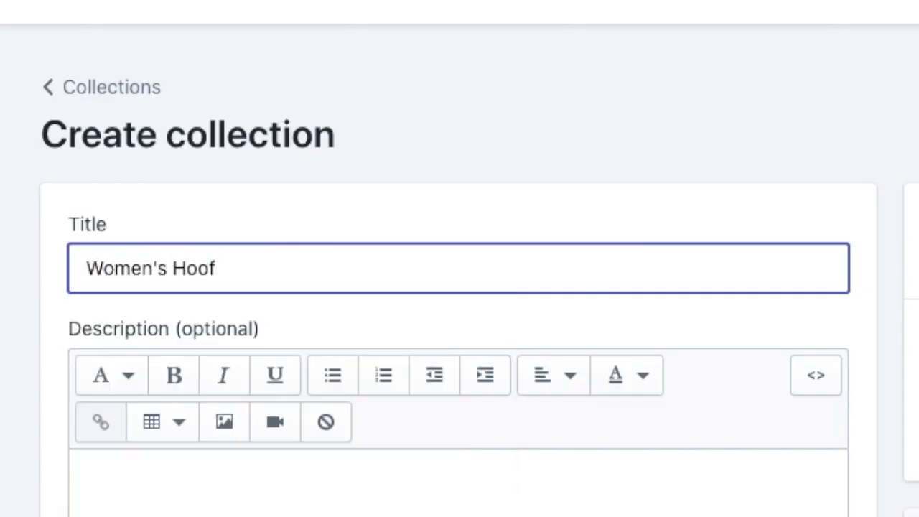
{"action": "key", "text": "BackSpace"}
{"action": "type", "text": "dies"}
Step: Enter the collection description "Discover zipped ladies hoodies - a variety of brands and designs. We ship worldwide - order your hoody today!"
{"action": "left_click", "coordinate": [802, 142]}
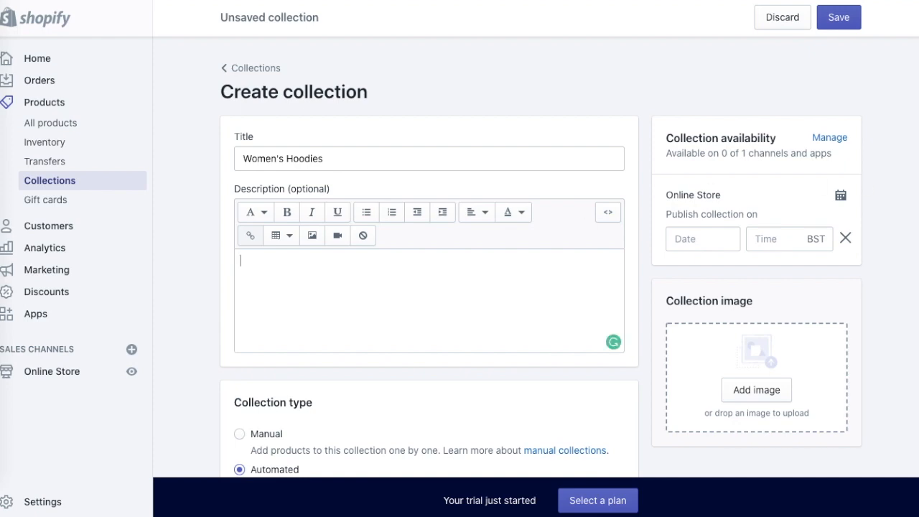
{"action": "scroll", "coordinate": [916, 194], "scroll_direction": "down", "scroll_amount": 3}
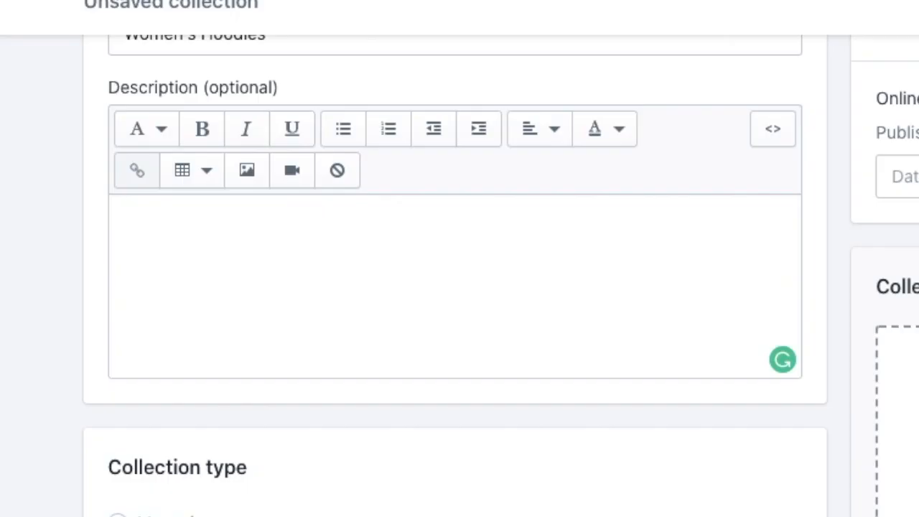
{"action": "type", "text": "Discover zipped ladies "}
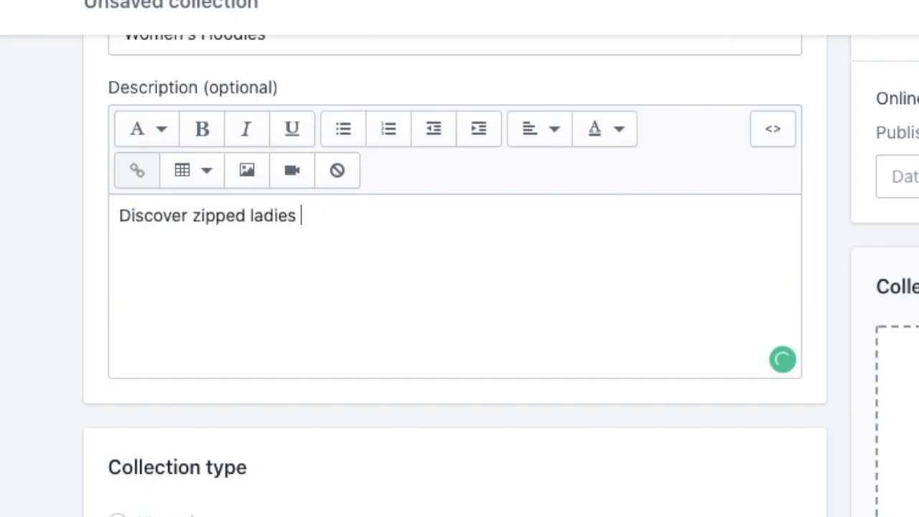
{"action": "type", "text": "hoodies - va"}
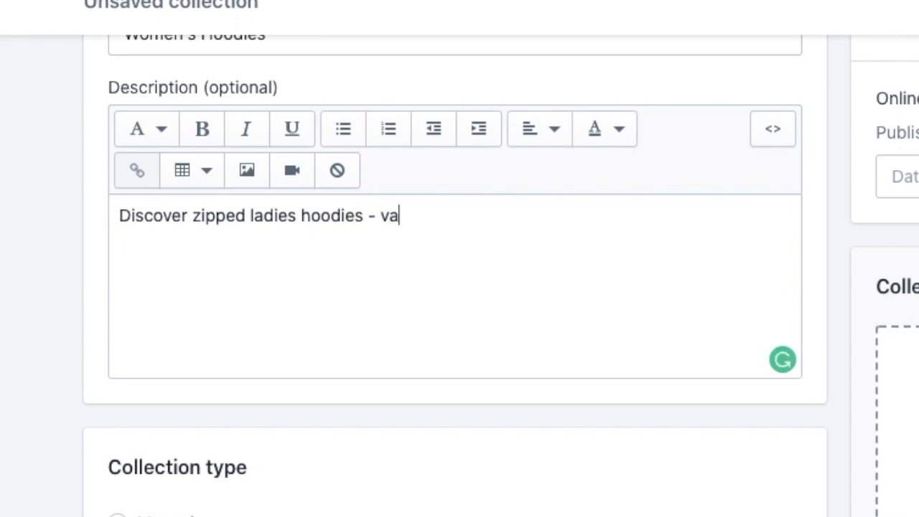
{"action": "type", "text": "riety of brands and designs. We ship worldwide - order "}
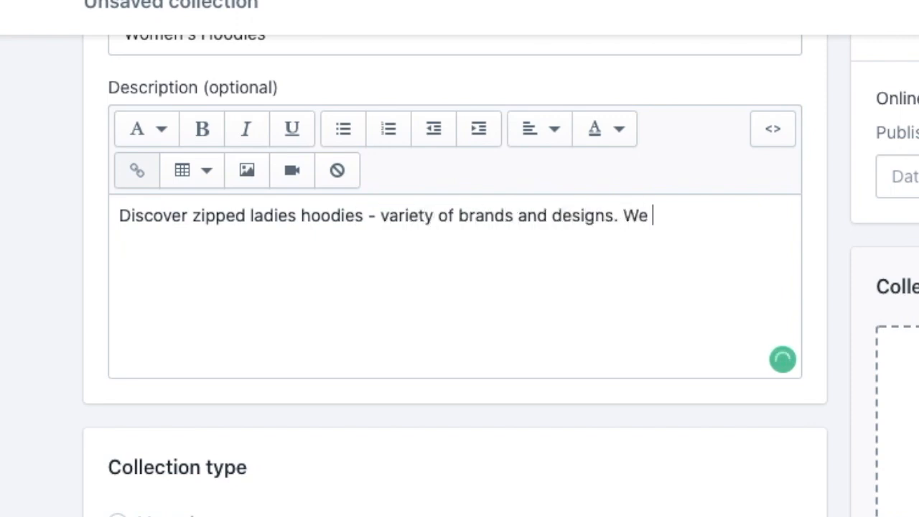
{"action": "type", "text": "your hoody today!"}
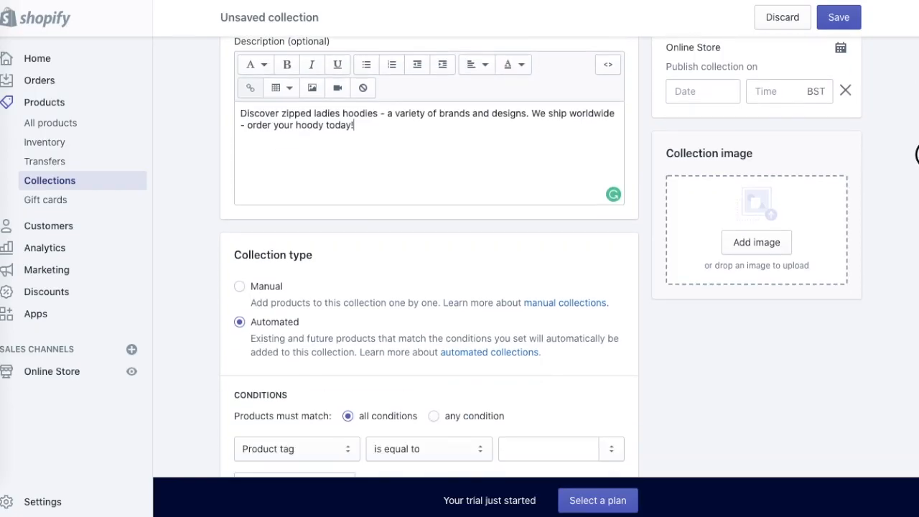
Step: Look through the attribute, operator and tag value choices for the automated collection's condition
{"action": "scroll", "coordinate": [917, 156], "scroll_direction": "down", "scroll_amount": 1}
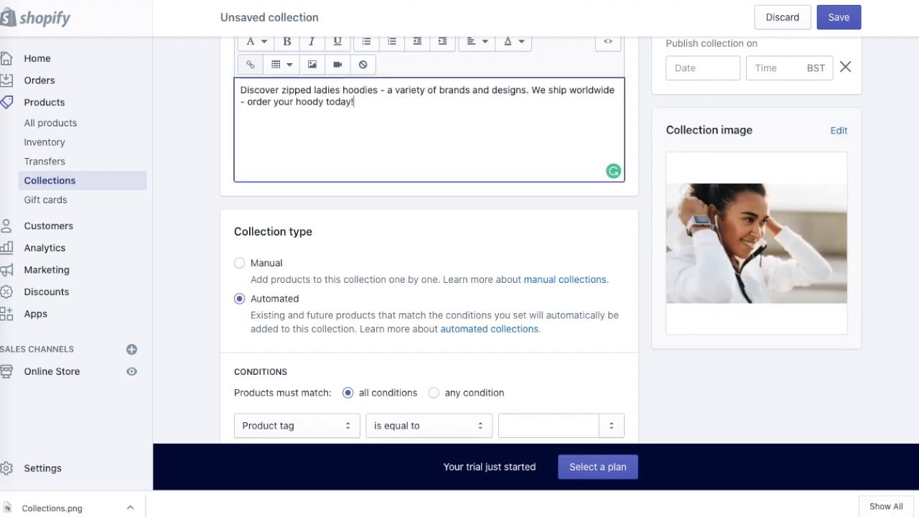
{"action": "scroll", "coordinate": [460, 251], "scroll_direction": "down", "scroll_amount": 1}
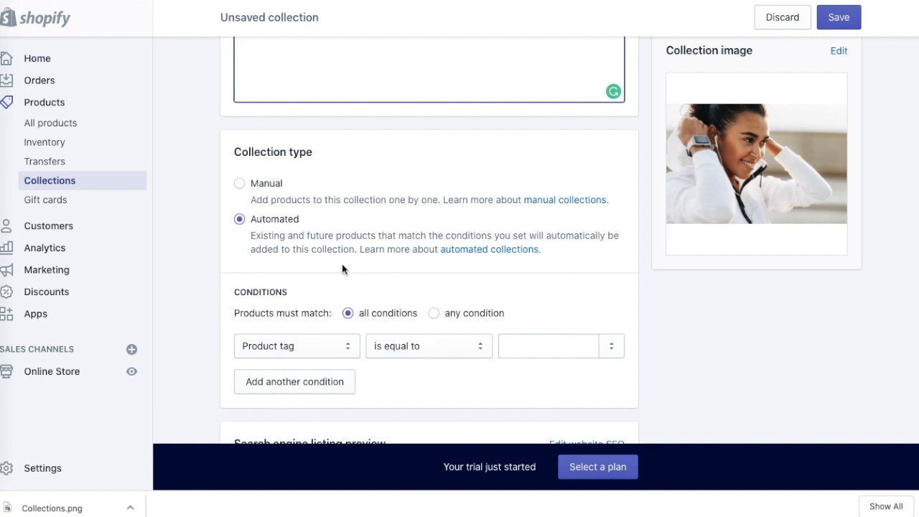
{"action": "scroll", "coordinate": [311, 316], "scroll_direction": "down", "scroll_amount": 2}
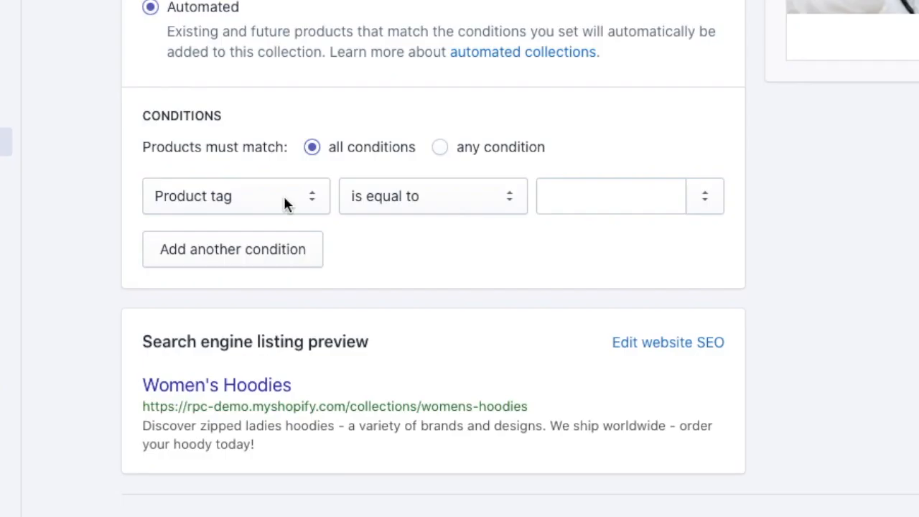
{"action": "left_click", "coordinate": [284, 204]}
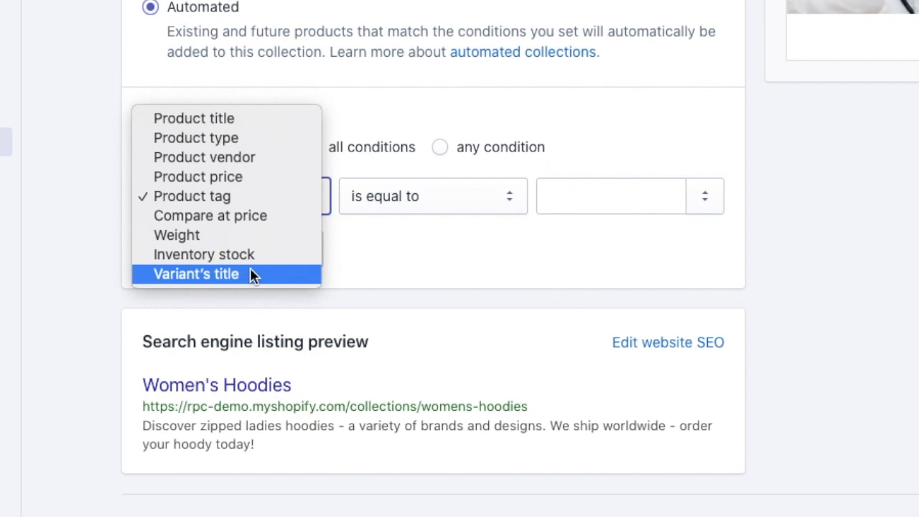
{"action": "left_click", "coordinate": [404, 246]}
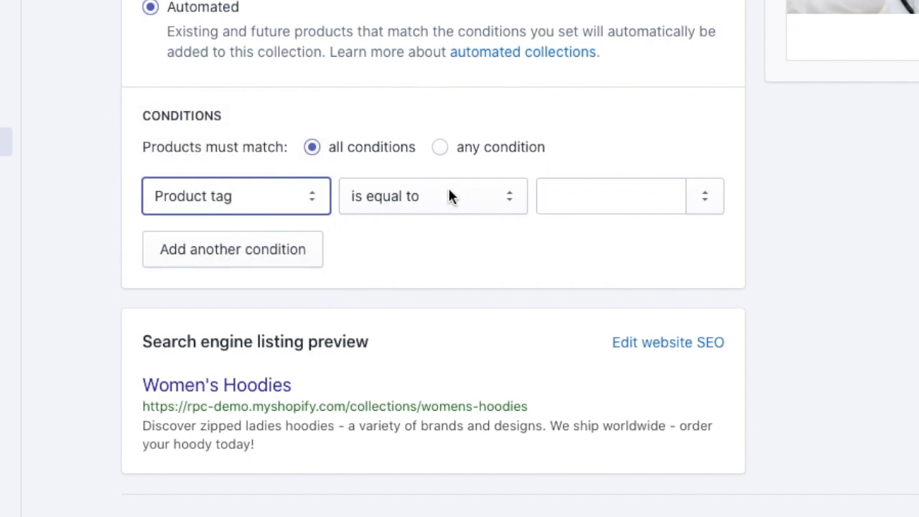
{"action": "left_click", "coordinate": [450, 195]}
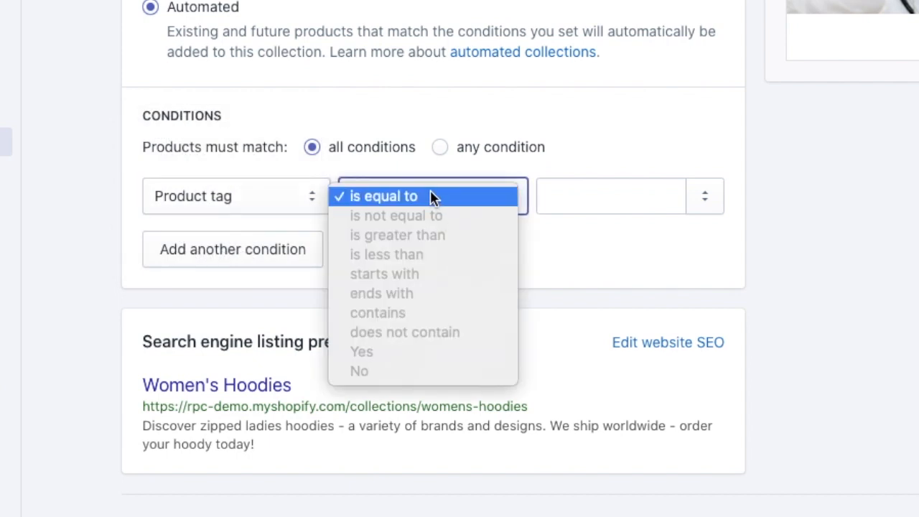
{"action": "left_click", "coordinate": [431, 191]}
{"action": "left_click", "coordinate": [580, 188]}
{"action": "left_click", "coordinate": [711, 195]}
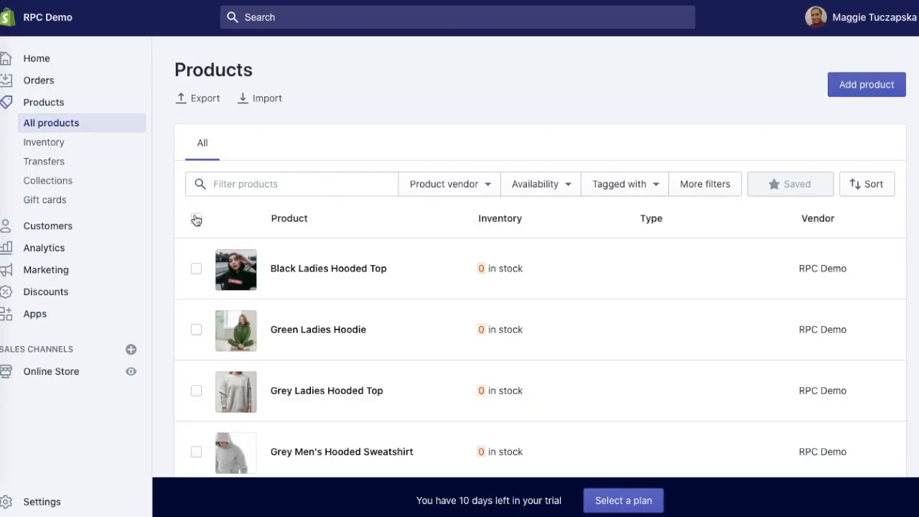
Step: Select all products in the product list and start adding them to a collection
{"action": "left_click", "coordinate": [196, 220]}
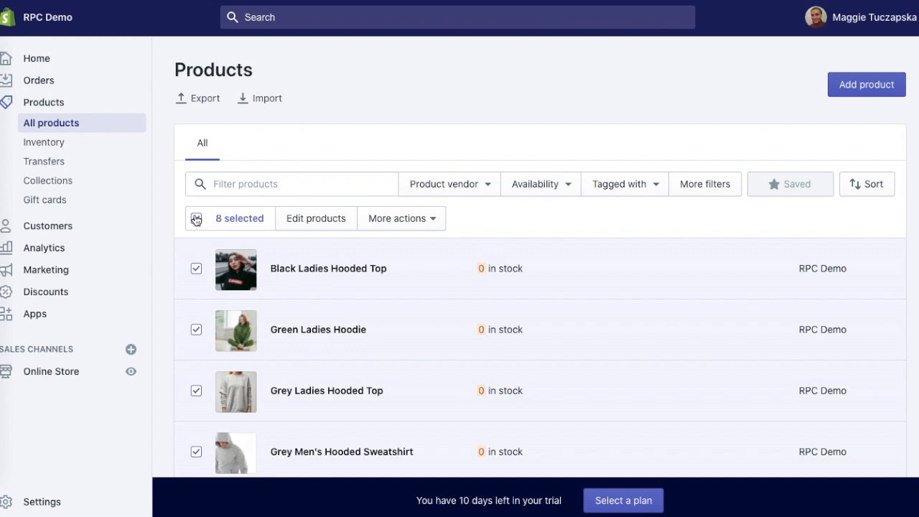
{"action": "left_click", "coordinate": [385, 223]}
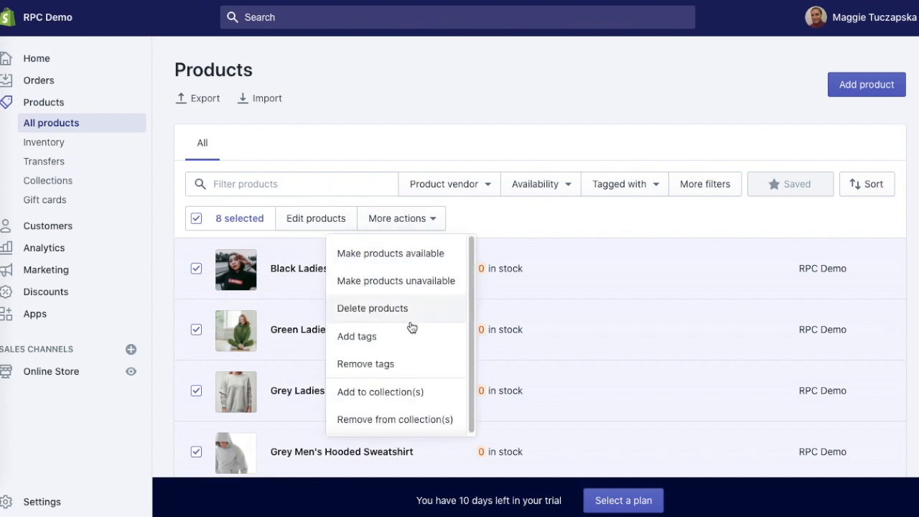
{"action": "left_click", "coordinate": [393, 391]}
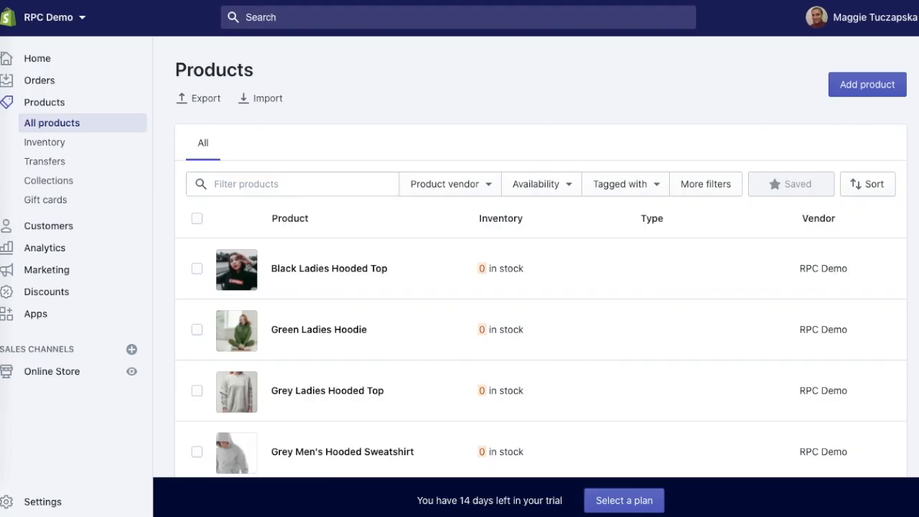
Step: Select the Black Ladies Hooded Top, Green Ladies Hoodie, Grey Ladies Hooded Top and Pink Women's Hoodie in the product list
{"action": "scroll", "coordinate": [914, 165], "scroll_direction": "down", "scroll_amount": 5}
{"action": "scroll", "coordinate": [914, 165], "scroll_direction": "up", "scroll_amount": 3}
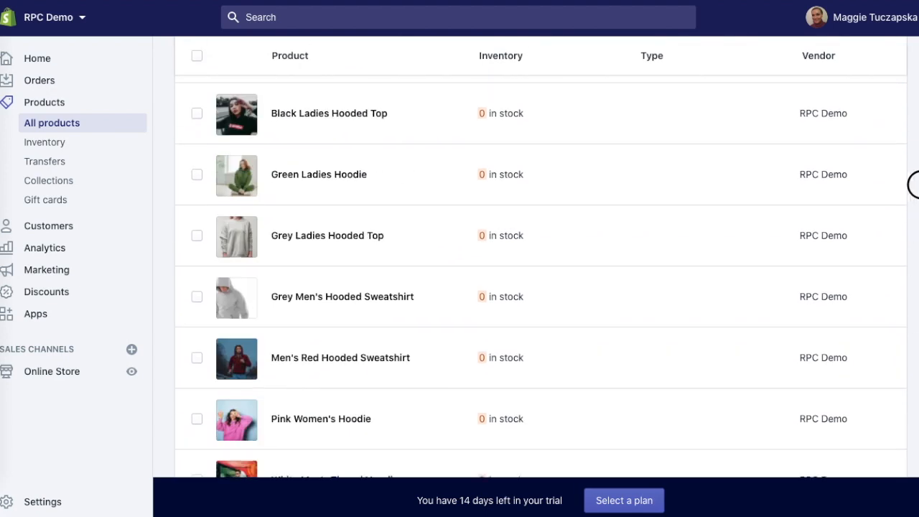
{"action": "scroll", "coordinate": [913, 170], "scroll_direction": "up", "scroll_amount": 1}
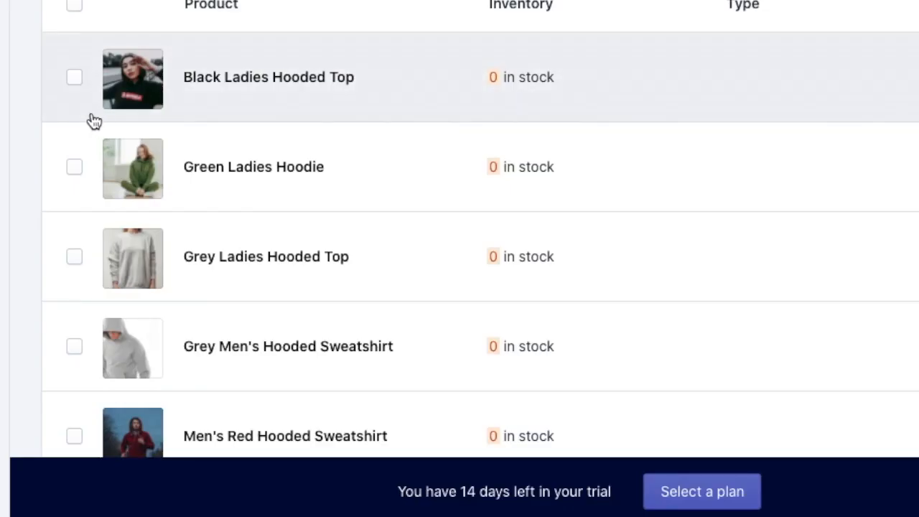
{"action": "left_click", "coordinate": [75, 79]}
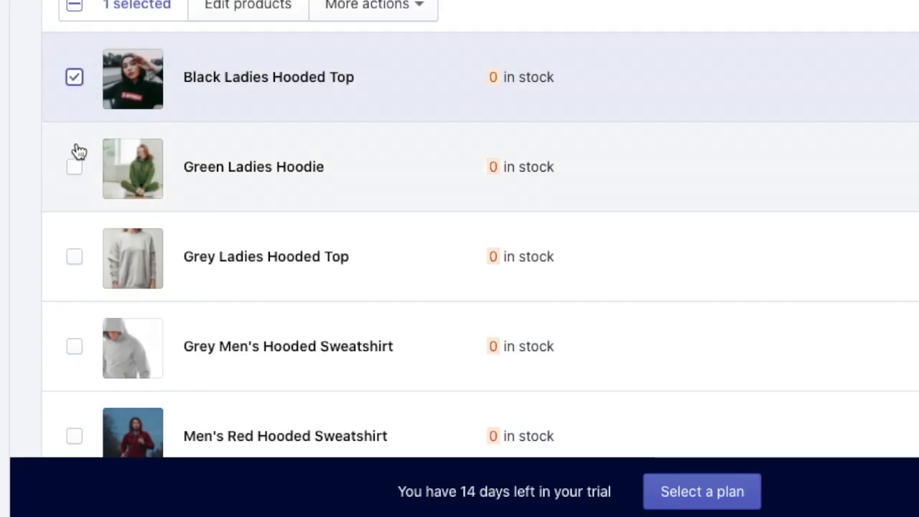
{"action": "left_click", "coordinate": [74, 169]}
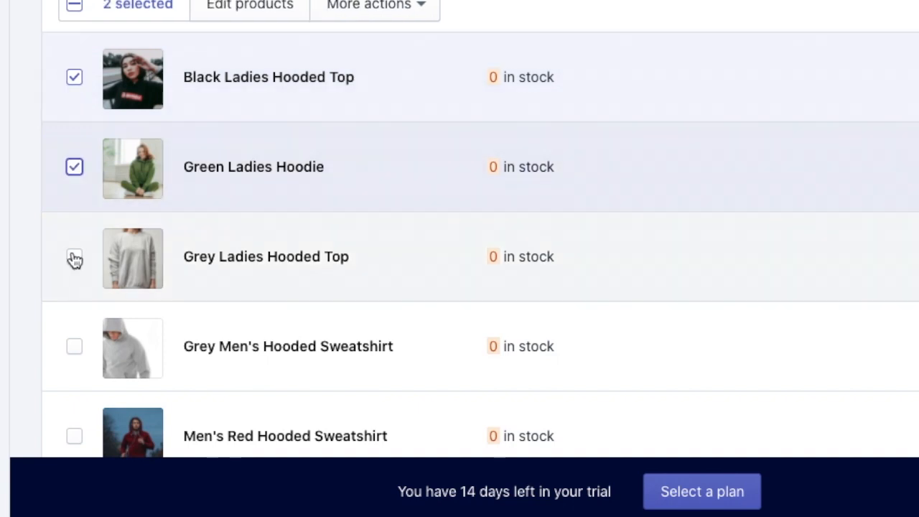
{"action": "left_click", "coordinate": [75, 258]}
{"action": "scroll", "coordinate": [460, 230], "scroll_direction": "down", "scroll_amount": 5}
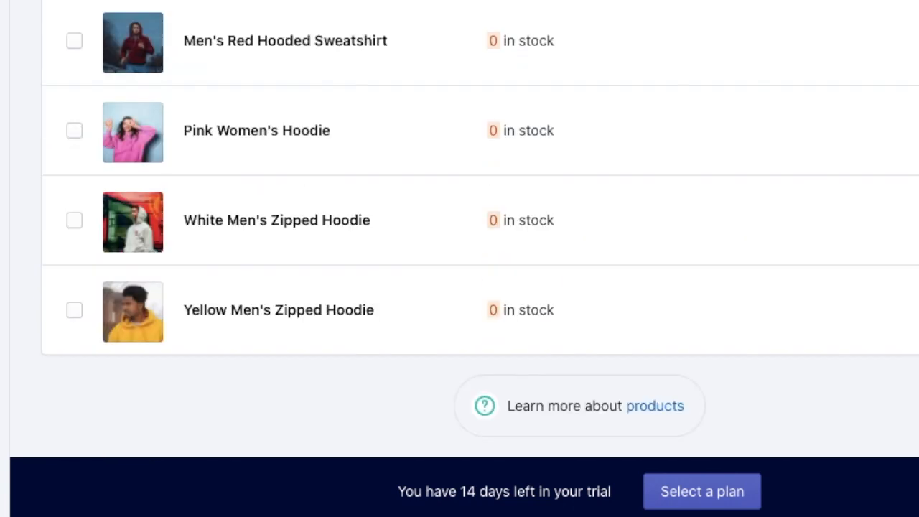
{"action": "left_click", "coordinate": [74, 131]}
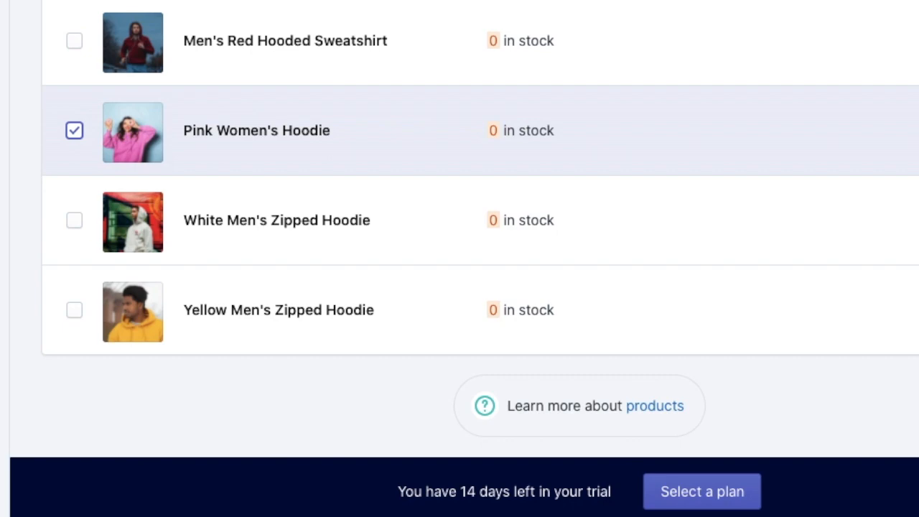
{"action": "scroll", "coordinate": [460, 230], "scroll_direction": "up", "scroll_amount": 5}
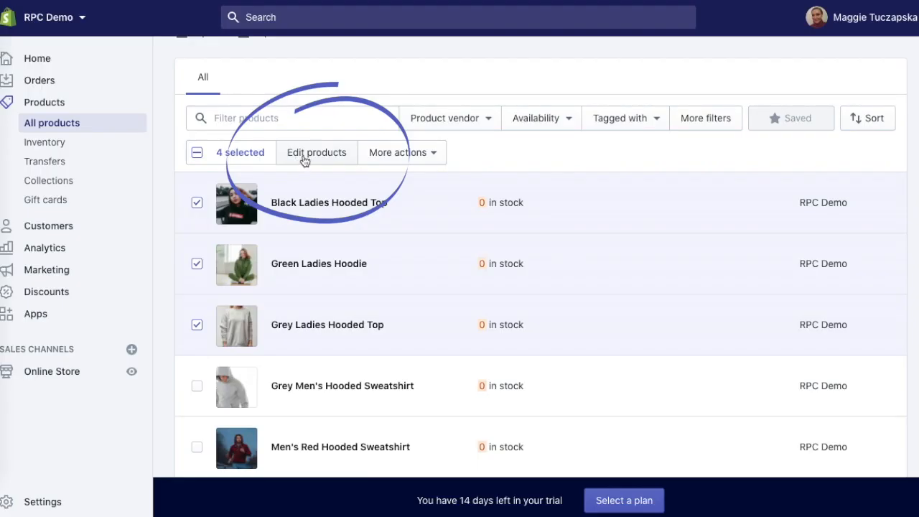
Step: Open the four selected products in the bulk editor and add the Tags field
{"action": "left_click", "coordinate": [305, 154]}
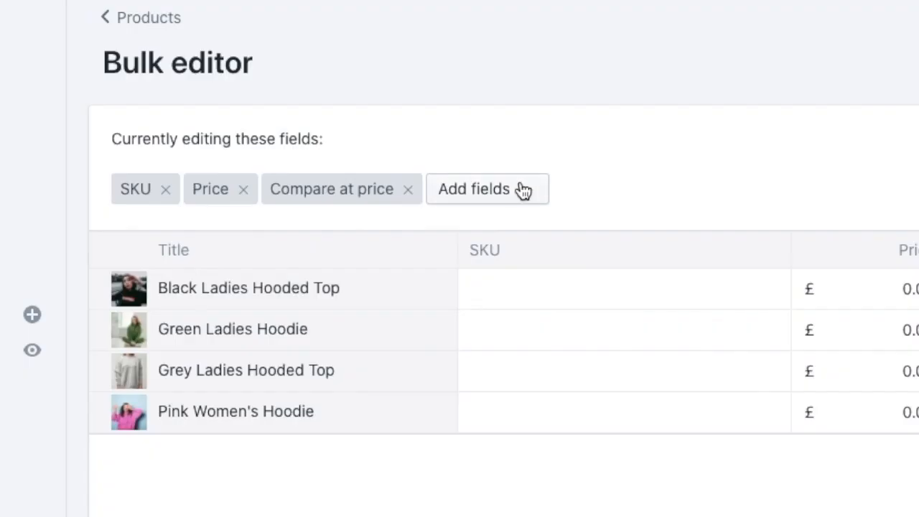
{"action": "left_click", "coordinate": [524, 190]}
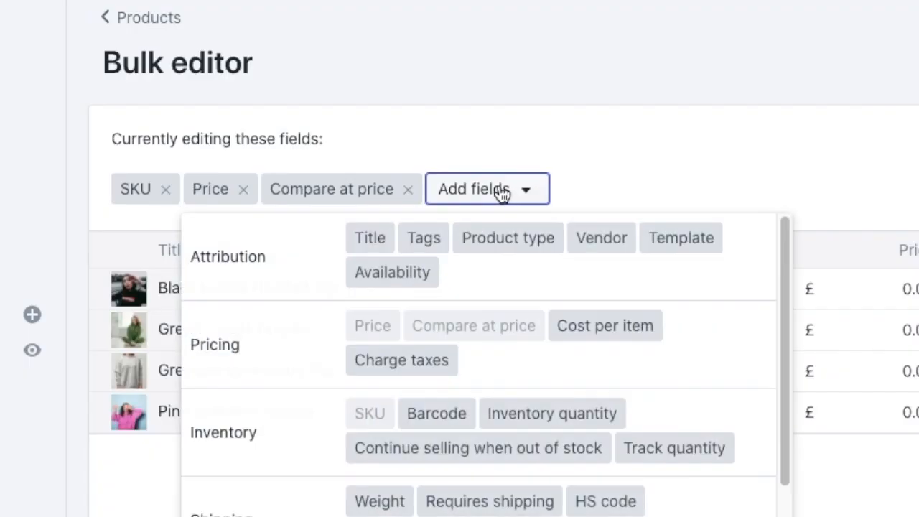
{"action": "left_click", "coordinate": [423, 245]}
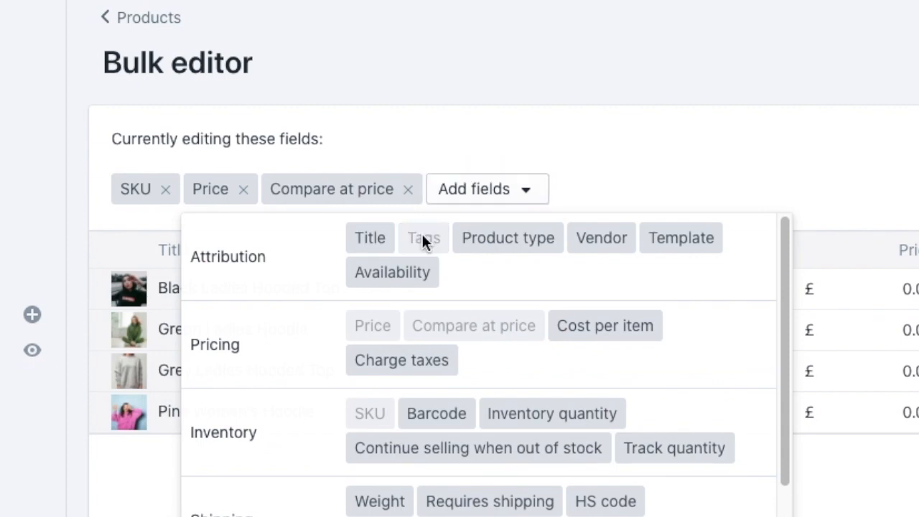
{"action": "left_click", "coordinate": [897, 172]}
Step: Remove the SKU, Price and Compare at price fields from the bulk editor
{"action": "left_click", "coordinate": [165, 190]}
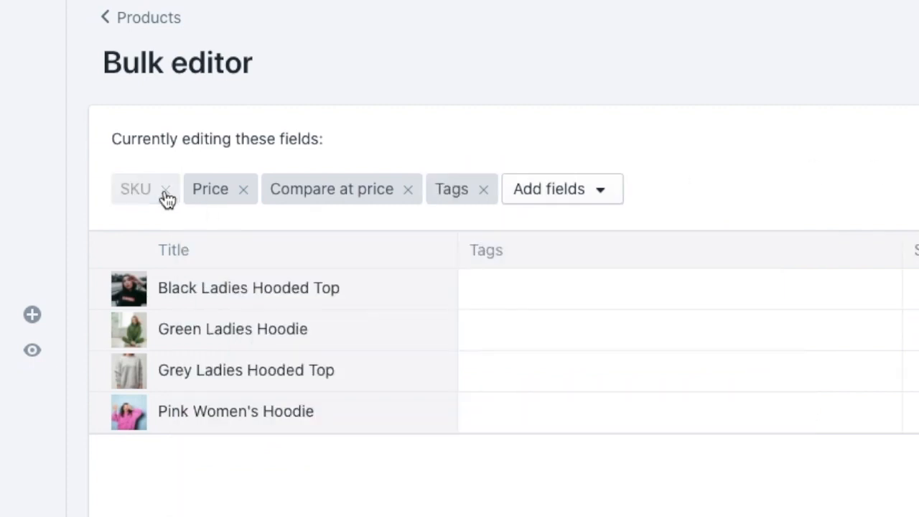
{"action": "left_click", "coordinate": [176, 190]}
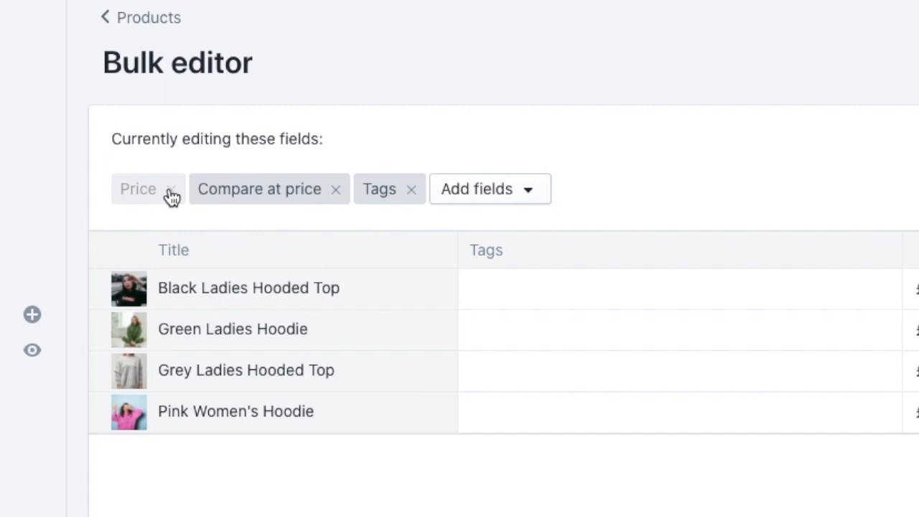
{"action": "left_click", "coordinate": [257, 189]}
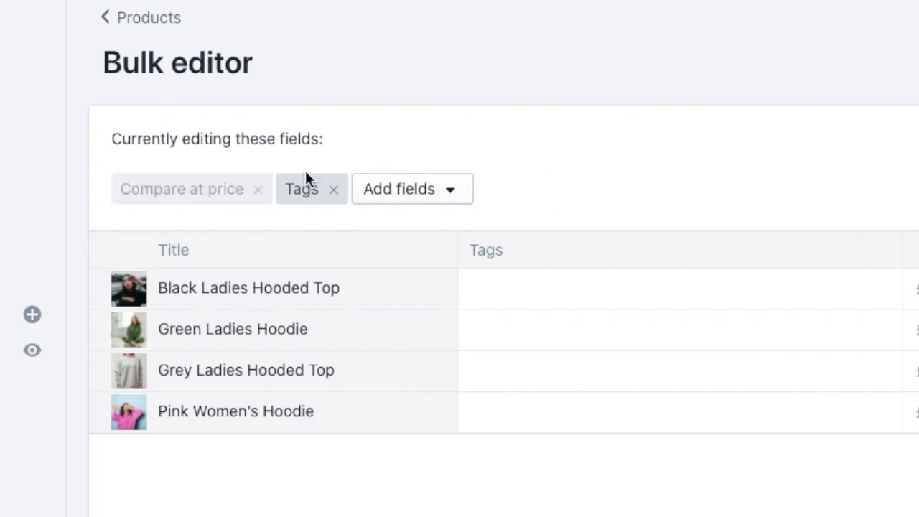
Step: Add the tag "ladies hoodie" to the Black Ladies Hooded Top in the bulk editor
{"action": "left_click", "coordinate": [528, 291]}
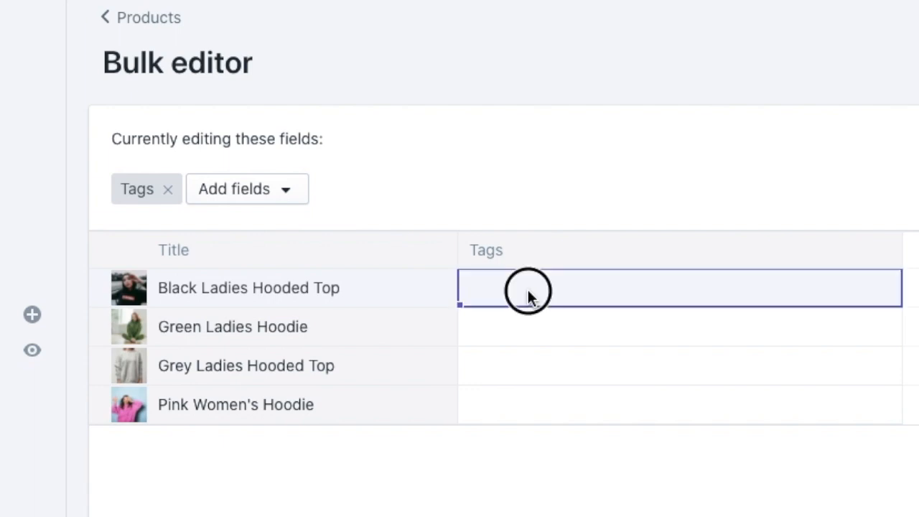
{"action": "left_click", "coordinate": [529, 369]}
{"action": "type", "text": "ladies hoodie"}
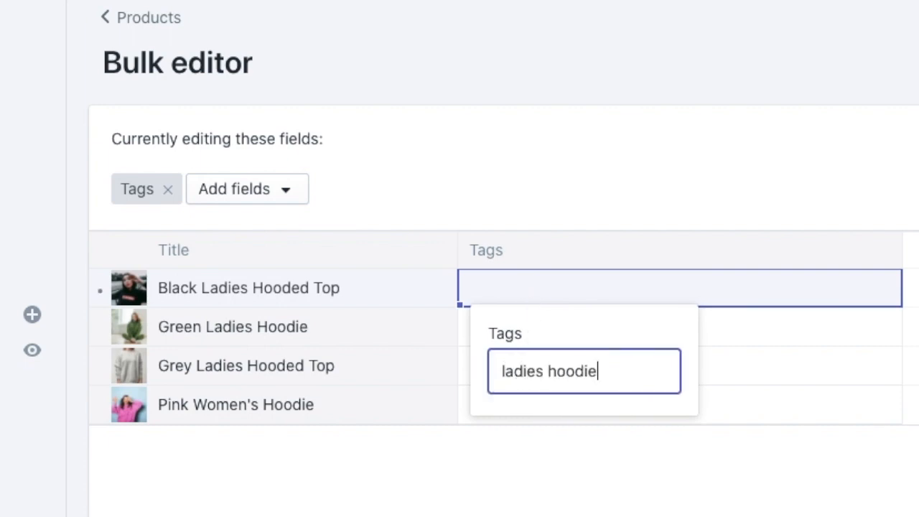
{"action": "key", "text": "Return"}
{"action": "left_click", "coordinate": [752, 211]}
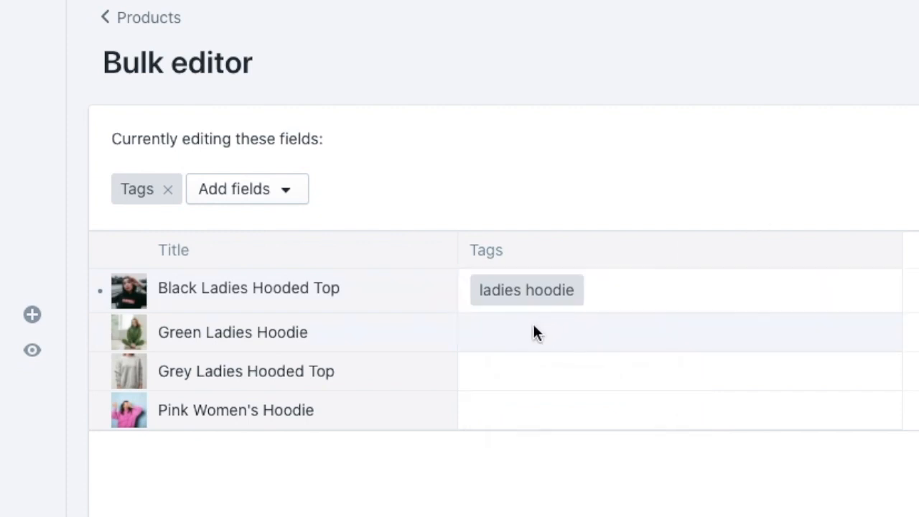
Step: Give the Green Ladies Hoodie the tag "ladies hoodie"
{"action": "left_click", "coordinate": [535, 332]}
{"action": "left_click", "coordinate": [524, 409]}
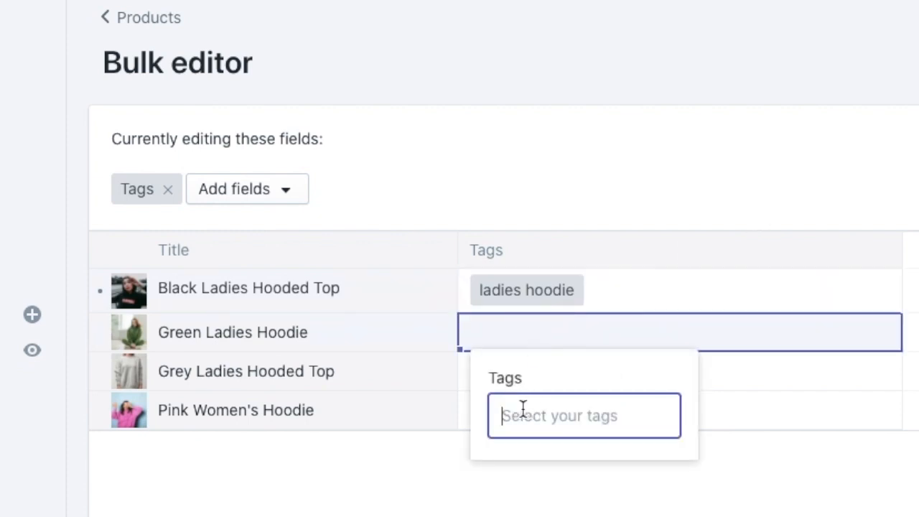
{"action": "type", "text": "ladies hoodie"}
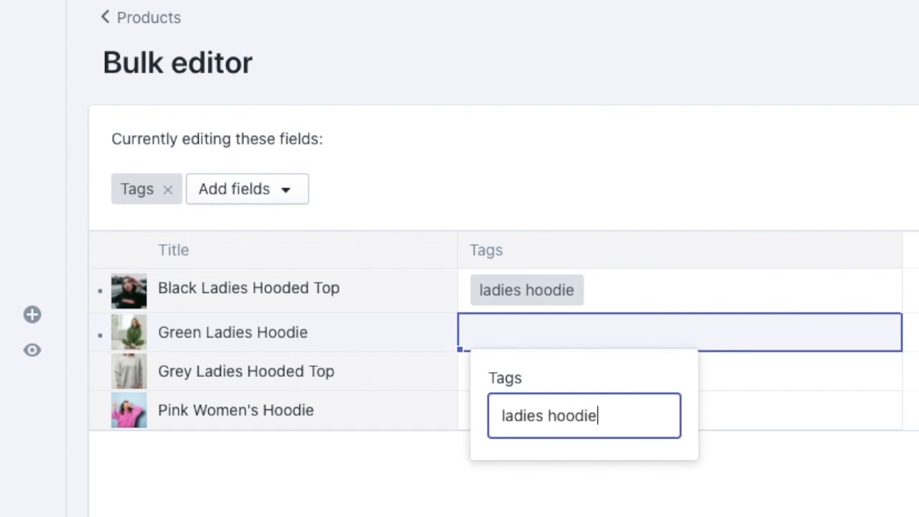
{"action": "key", "text": "Return"}
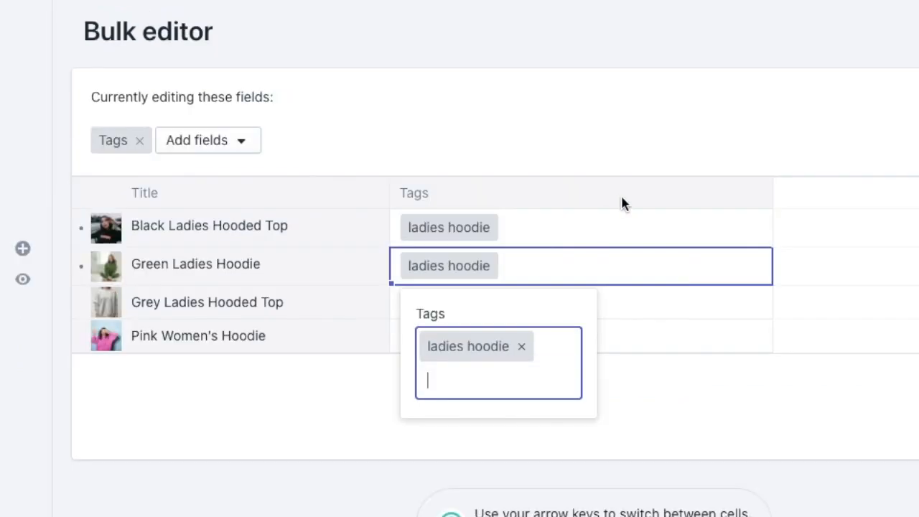
Step: Tag the Grey Ladies Hooded Top with "ladies hoodie"
{"action": "left_click", "coordinate": [561, 386]}
{"action": "left_click", "coordinate": [553, 378]}
{"action": "type", "text": "ladies"}
{"action": "key", "text": "BackSpace"}
{"action": "type", "text": "hoodie"}
{"action": "key", "text": "Return"}
{"action": "key", "text": "Escape"}
Step: Add the tag "ladies hoodie" to the Pink Women's Hoodie and save the bulk edits
{"action": "left_click", "coordinate": [453, 350]}
{"action": "type", "text": "ladies hoodi"}
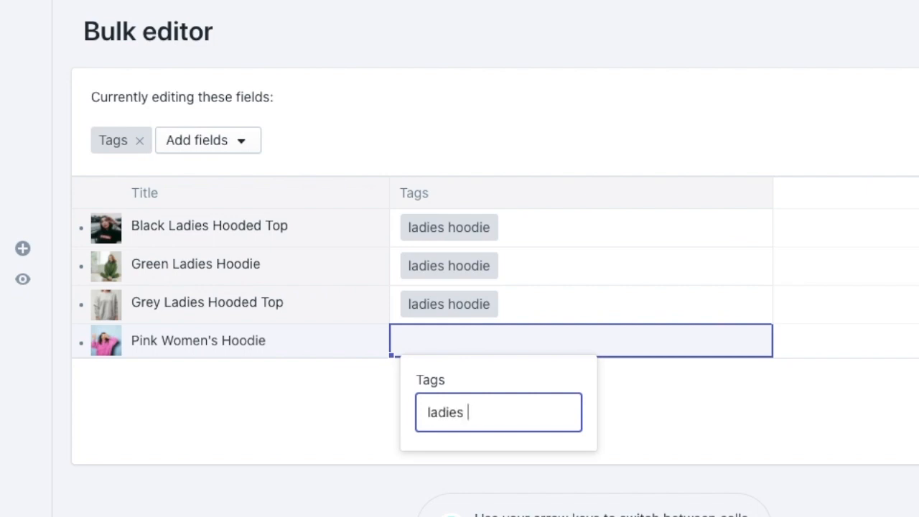
{"action": "type", "text": "e"}
{"action": "key", "text": "Return"}
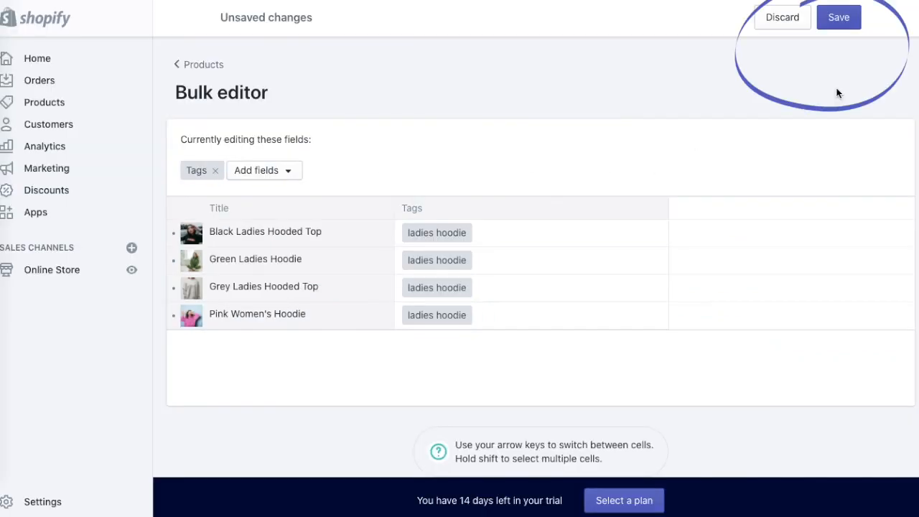
{"action": "left_click", "coordinate": [839, 18]}
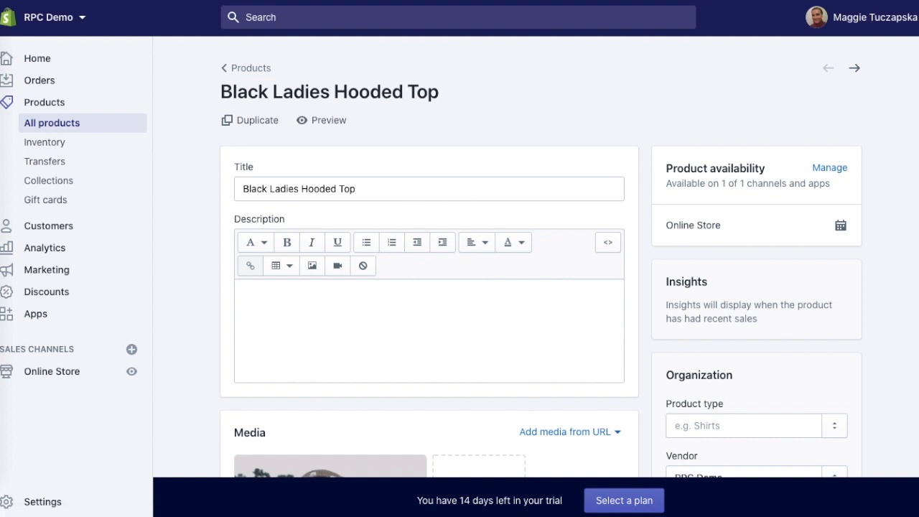
Step: Add the tag "ladies hoodie" on the Black Ladies Hooded Top's own product page and save the product
{"action": "scroll", "coordinate": [915, 133], "scroll_direction": "down", "scroll_amount": 4}
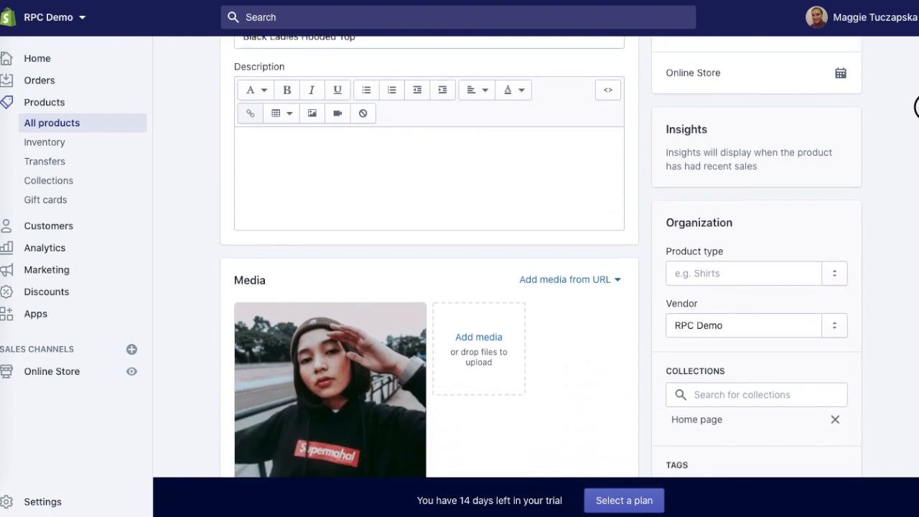
{"action": "scroll", "coordinate": [915, 132], "scroll_direction": "down", "scroll_amount": 2}
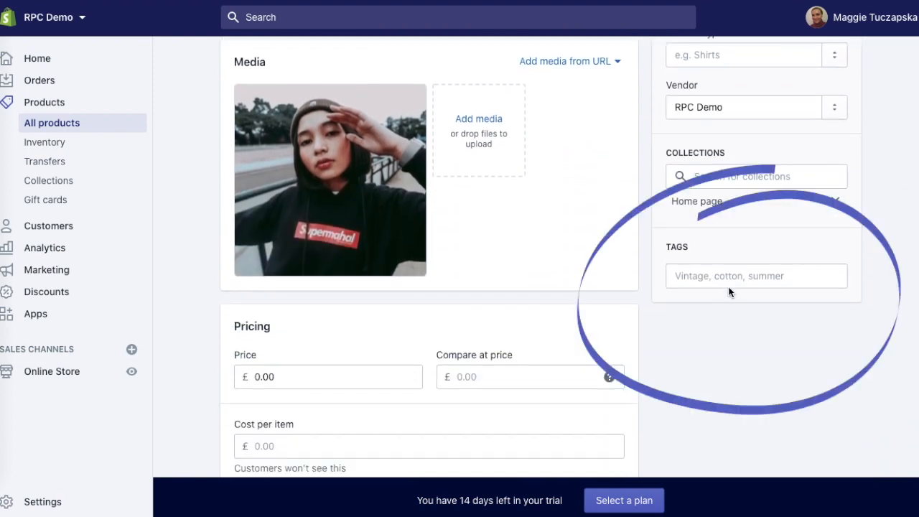
{"action": "left_click", "coordinate": [727, 274]}
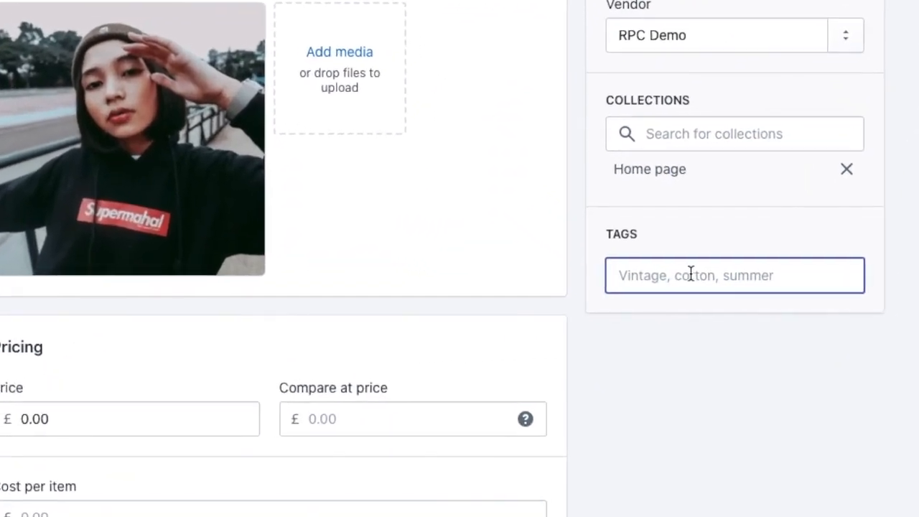
{"action": "type", "text": "ladies"}
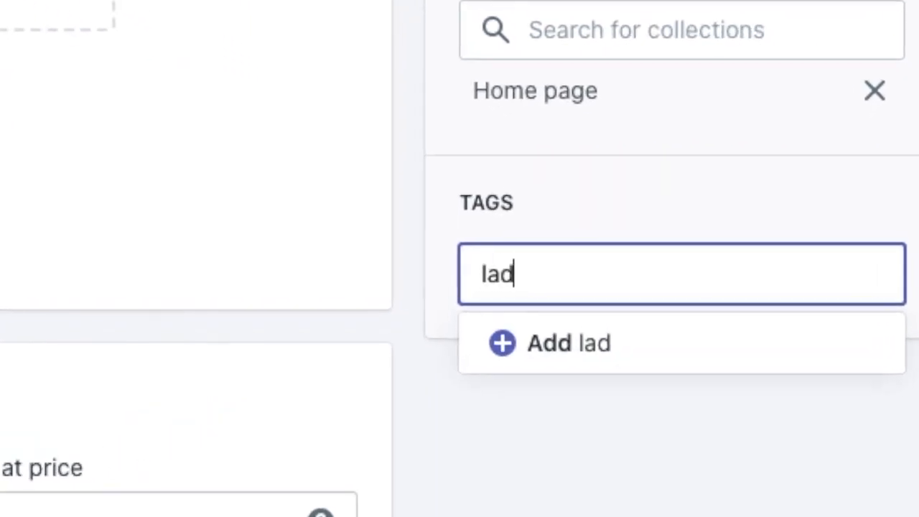
{"action": "type", "text": " hoodie"}
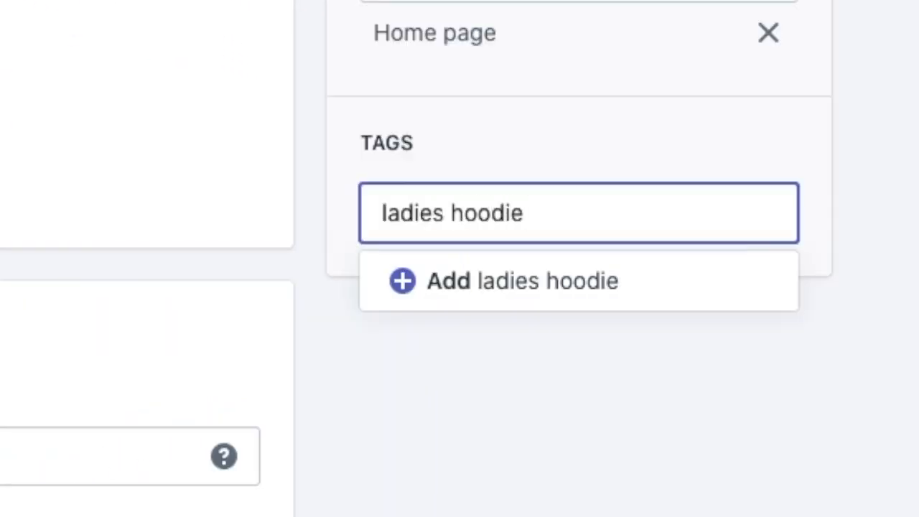
{"action": "key", "text": "Return"}
{"action": "left_click", "coordinate": [917, 270]}
{"action": "left_click", "coordinate": [839, 17]}
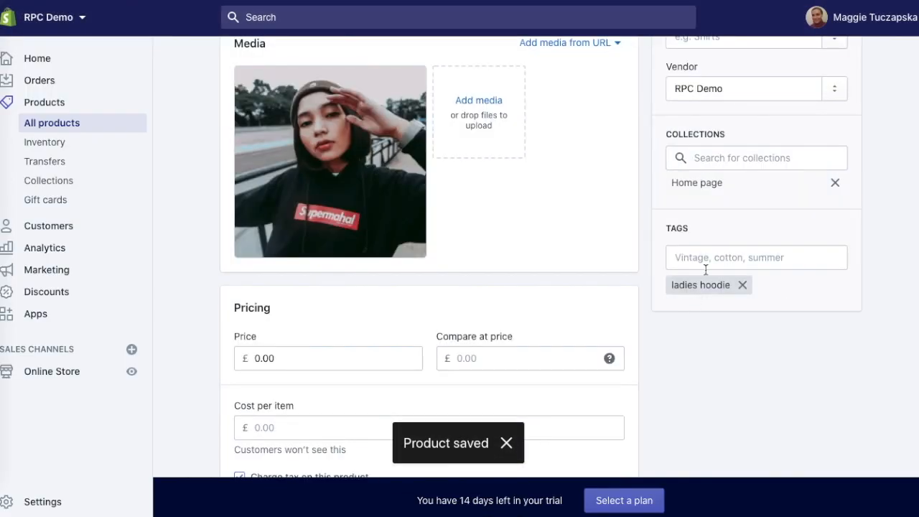
Step: Leave the product page and return to the Women's Hoodies collection form in the store's collections
{"action": "scroll", "coordinate": [507, 257], "scroll_direction": "up", "scroll_amount": 5}
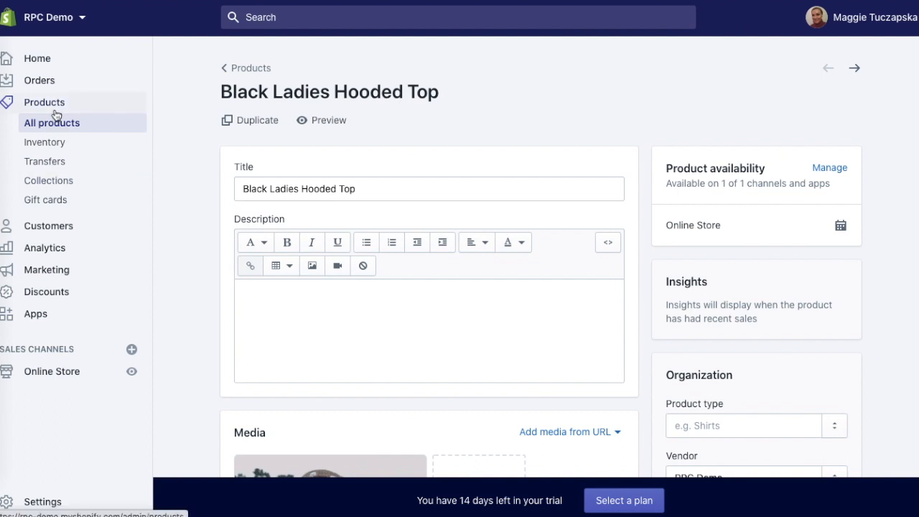
{"action": "left_click", "coordinate": [38, 185]}
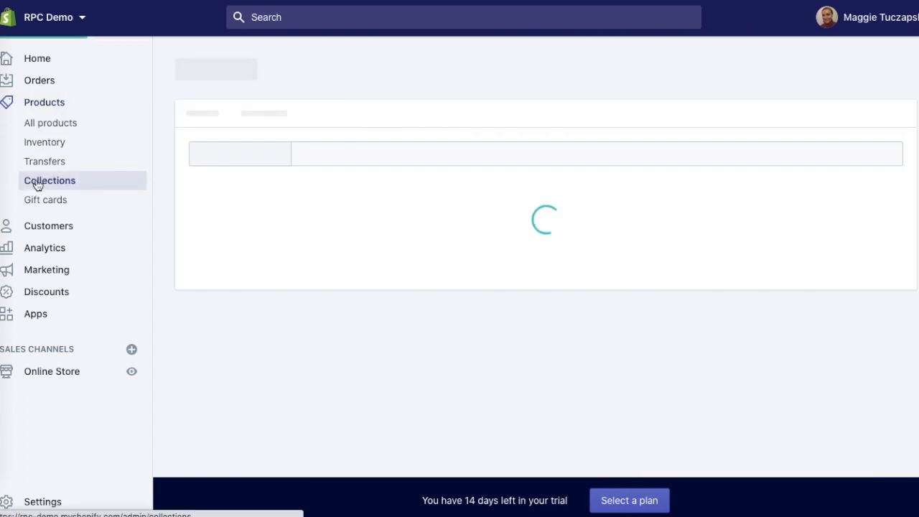
{"action": "left_click", "coordinate": [302, 314]}
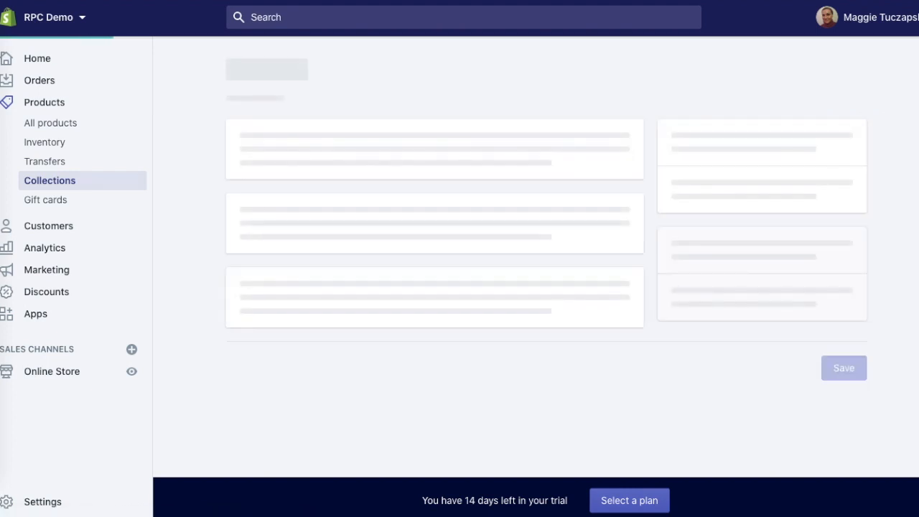
Step: Set the automated collection's Product tag condition to equal "ladies hoodies" and save the Women's Hoodies collection
{"action": "scroll", "coordinate": [503, 287], "scroll_direction": "down", "scroll_amount": 1}
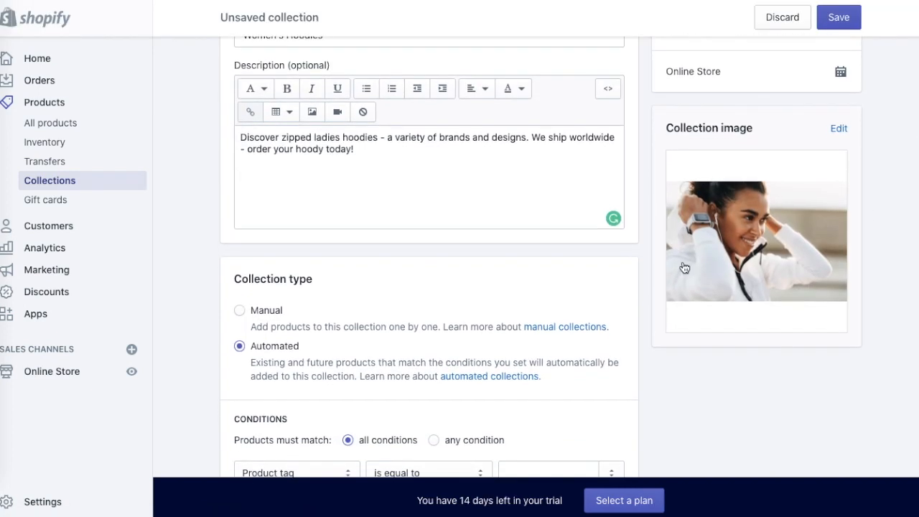
{"action": "scroll", "coordinate": [917, 244], "scroll_direction": "down", "scroll_amount": 2}
{"action": "scroll", "coordinate": [917, 250], "scroll_direction": "down", "scroll_amount": 4}
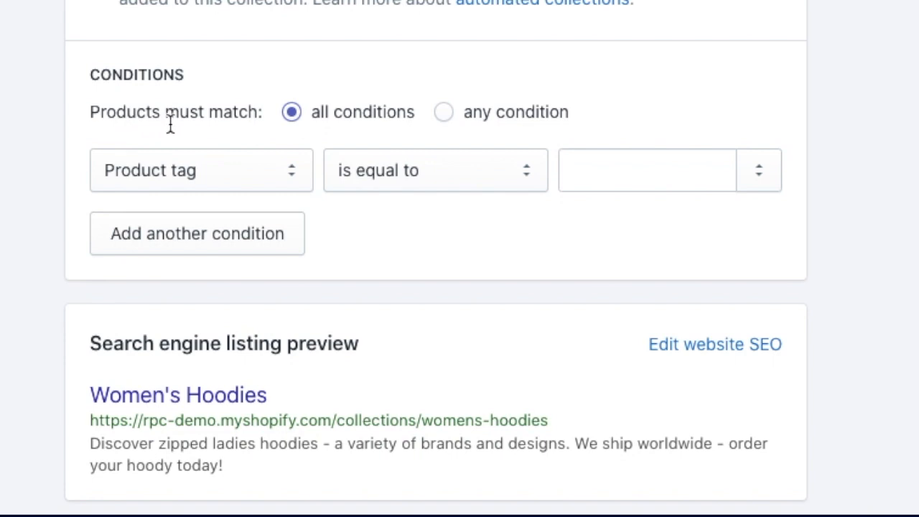
{"action": "left_click", "coordinate": [618, 162]}
{"action": "type", "text": "ladies hoodies"}
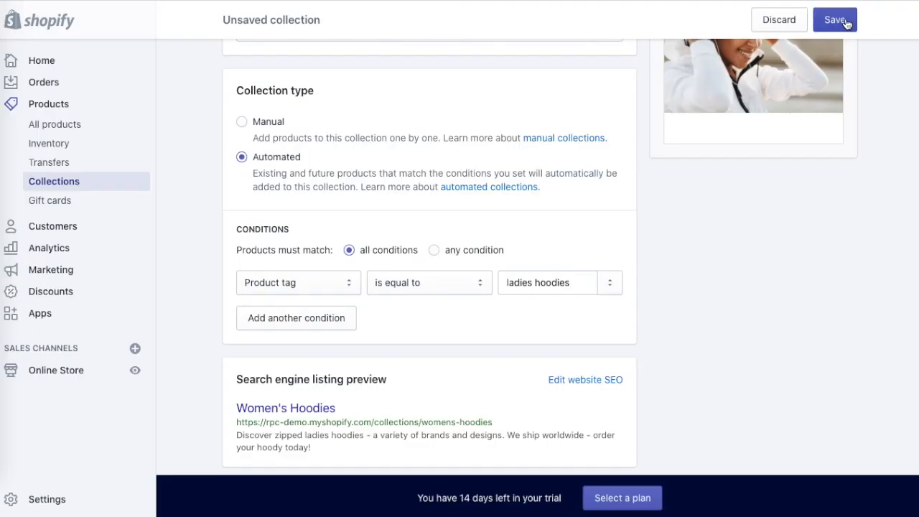
{"action": "left_click", "coordinate": [845, 22]}
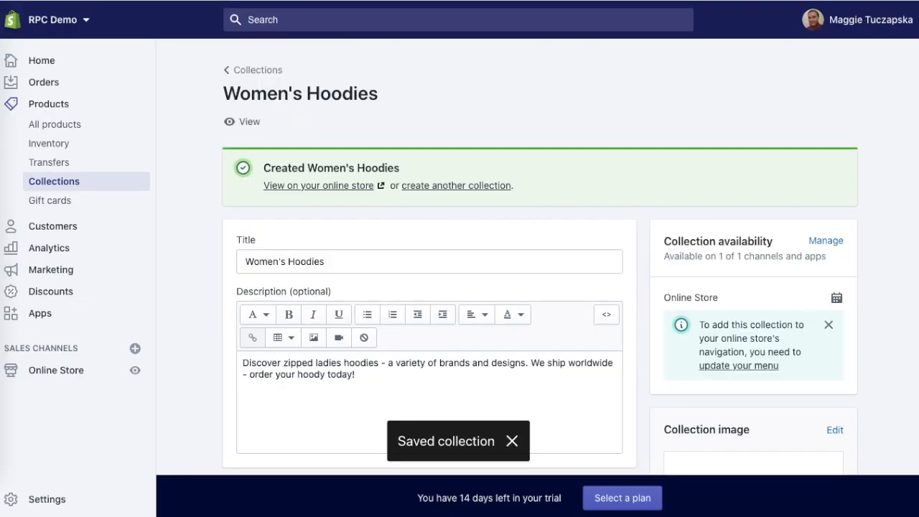
Step: Examine the saved Women's Hoodies collection's conditions and its product list
{"action": "scroll", "coordinate": [916, 230], "scroll_direction": "down", "scroll_amount": 3}
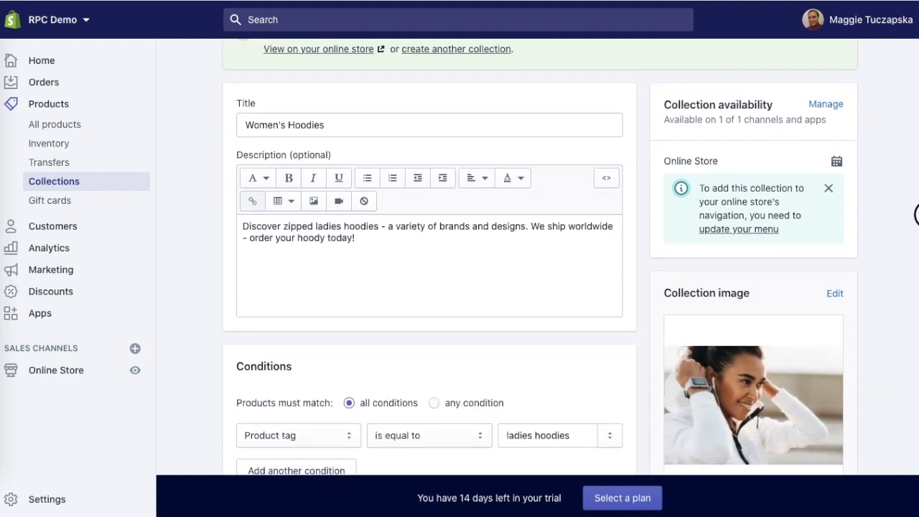
{"action": "scroll", "coordinate": [915, 242], "scroll_direction": "down", "scroll_amount": 5}
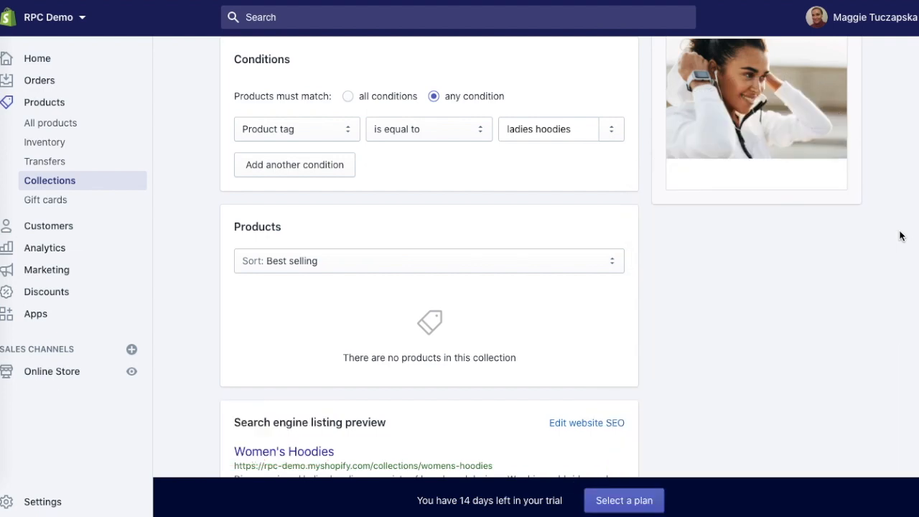
{"action": "scroll", "coordinate": [900, 236], "scroll_direction": "up", "scroll_amount": 2}
{"action": "scroll", "coordinate": [917, 185], "scroll_direction": "down", "scroll_amount": 1}
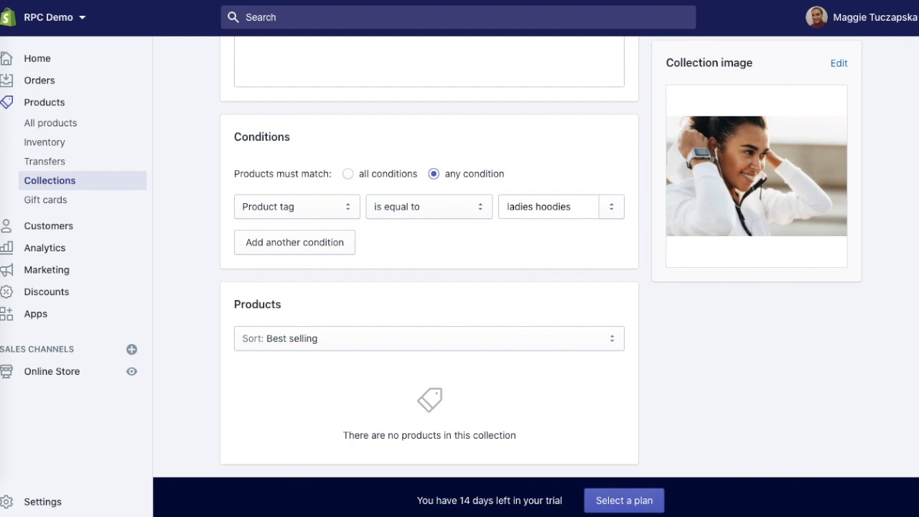
{"action": "scroll", "coordinate": [914, 284], "scroll_direction": "down", "scroll_amount": 3}
{"action": "scroll", "coordinate": [913, 285], "scroll_direction": "up", "scroll_amount": 7}
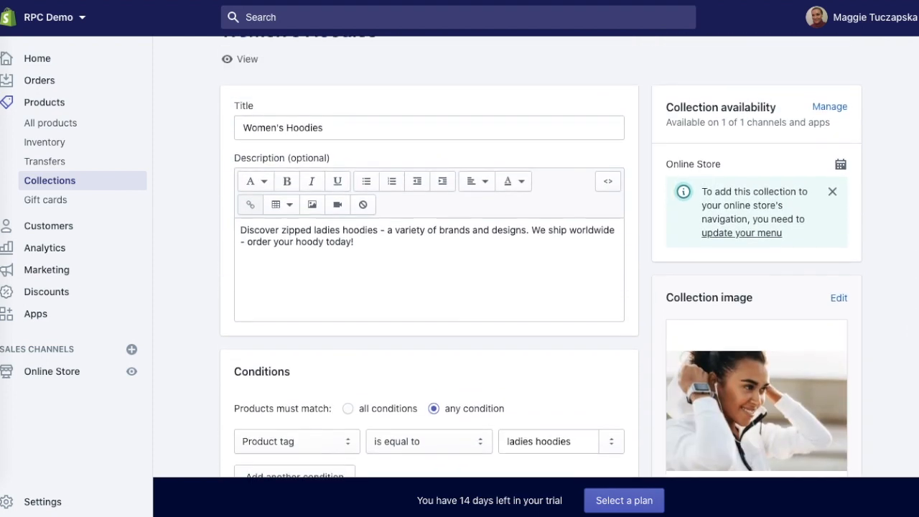
{"action": "scroll", "coordinate": [917, 106], "scroll_direction": "up", "scroll_amount": 1}
Step: Correct the Women's Hoodies collection's Product tag condition to equal "ladies hoodie" and save the collection
{"action": "scroll", "coordinate": [917, 106], "scroll_direction": "down", "scroll_amount": 2}
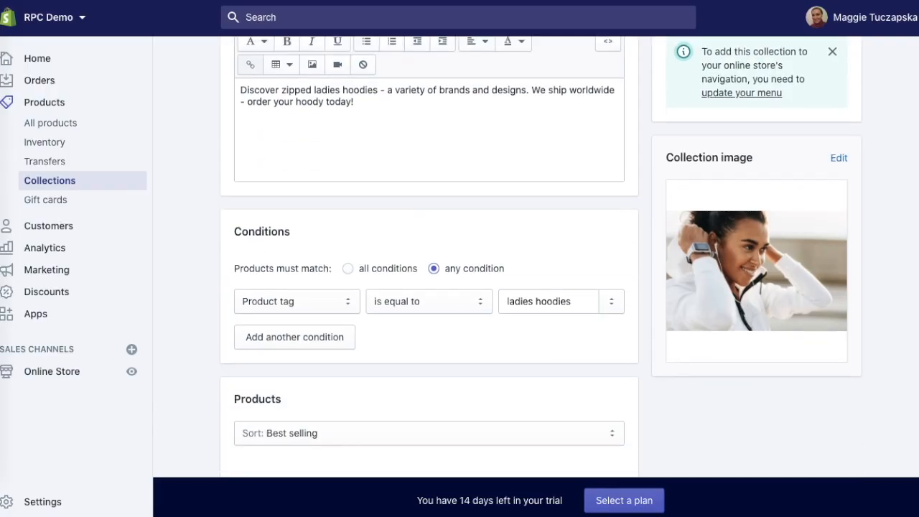
{"action": "scroll", "coordinate": [915, 190], "scroll_direction": "down", "scroll_amount": 2}
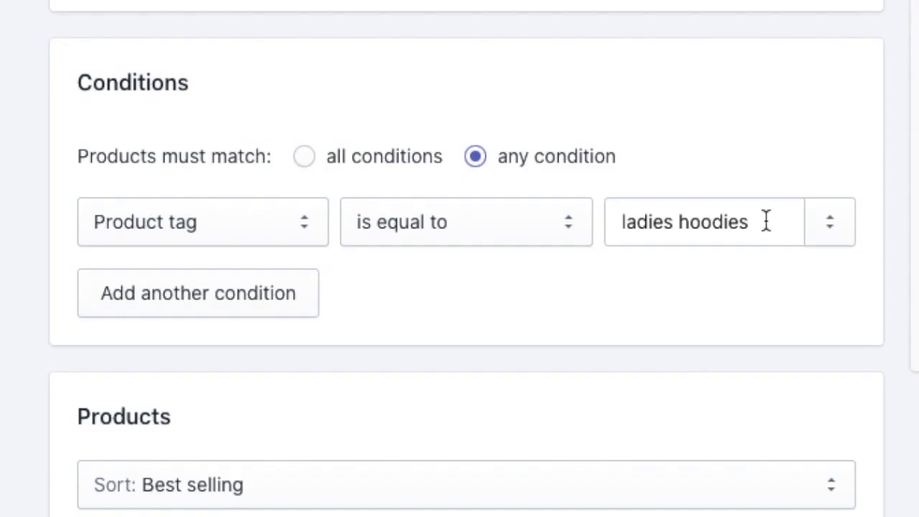
{"action": "left_click", "coordinate": [766, 221]}
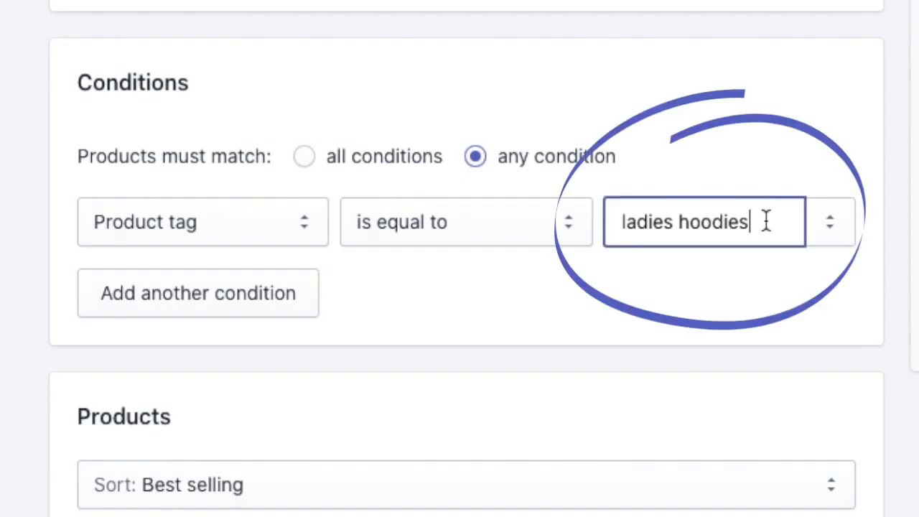
{"action": "key", "text": "BackSpace"}
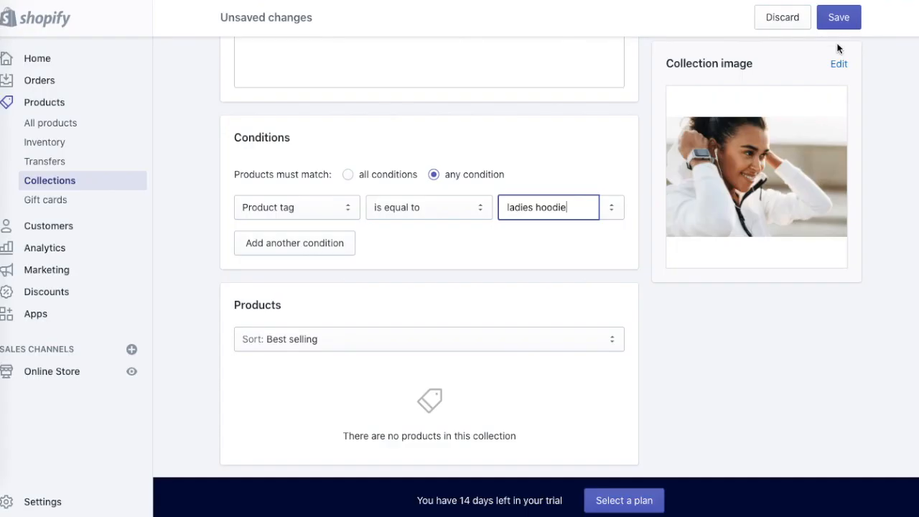
{"action": "left_click", "coordinate": [840, 19]}
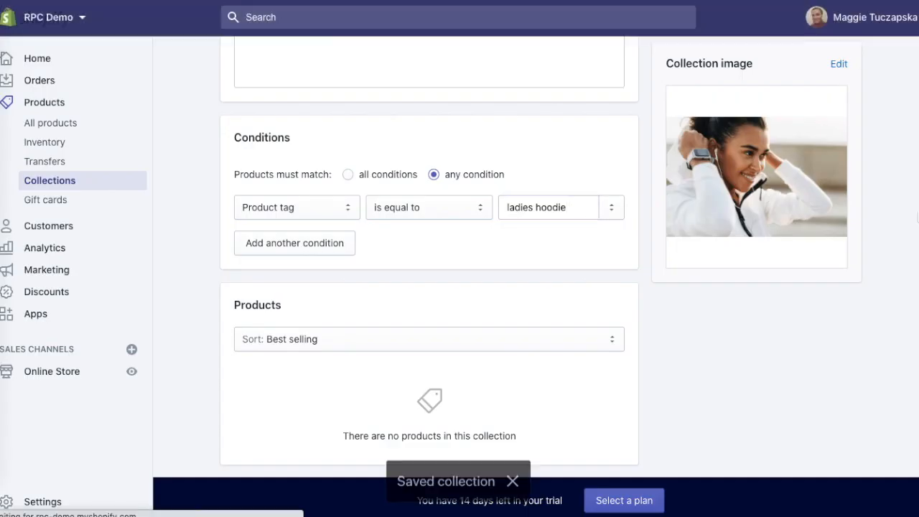
{"action": "scroll", "coordinate": [917, 208], "scroll_direction": "down", "scroll_amount": 3}
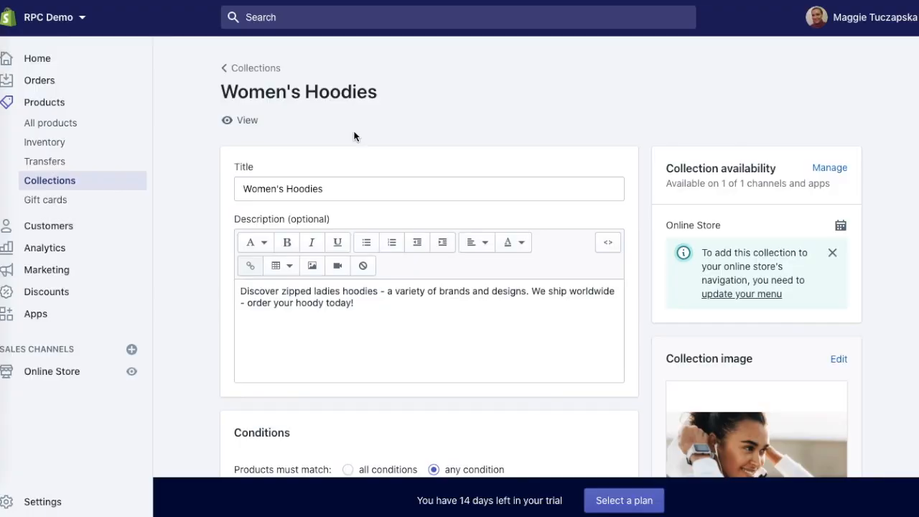
Step: View the Women's Hoodies collection on the online store, dismiss the preview bar and look over its products
{"action": "left_click", "coordinate": [244, 120]}
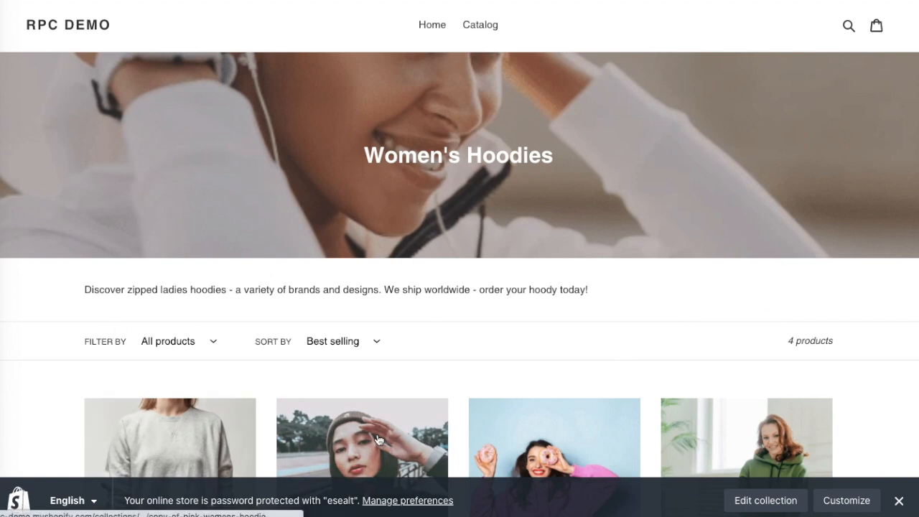
{"action": "left_click", "coordinate": [899, 501]}
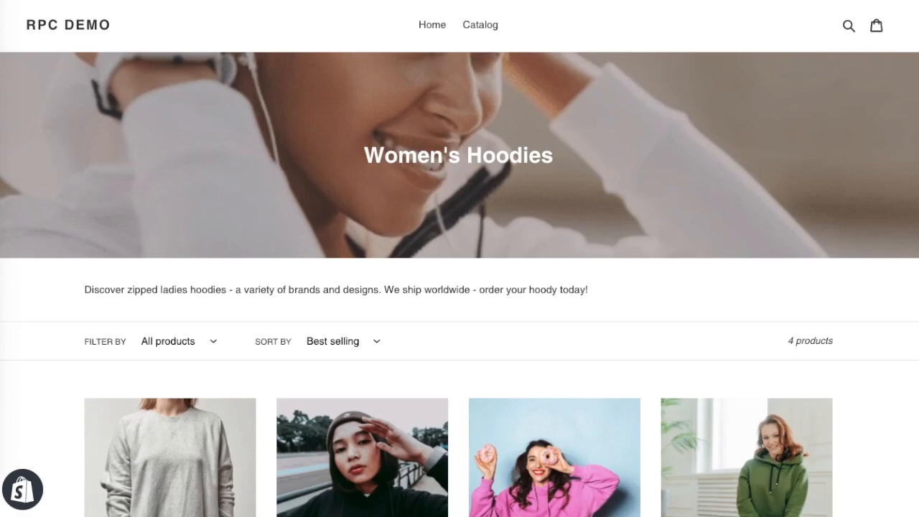
{"action": "scroll", "coordinate": [918, 187], "scroll_direction": "down", "scroll_amount": 3}
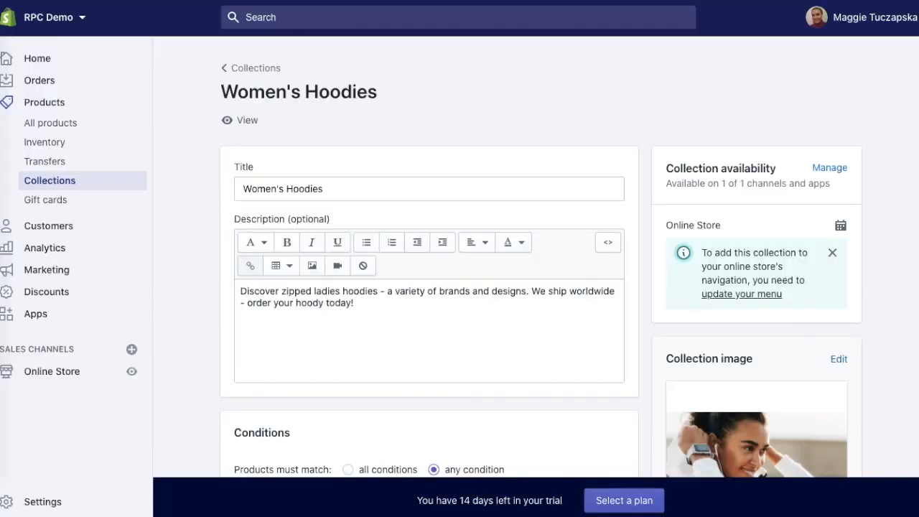
Step: Sort the Women's Hoodies collection manually, placing Pink Women's Hoodie first and Green Ladies Hoodie second
{"action": "scroll", "coordinate": [912, 220], "scroll_direction": "down", "scroll_amount": 6}
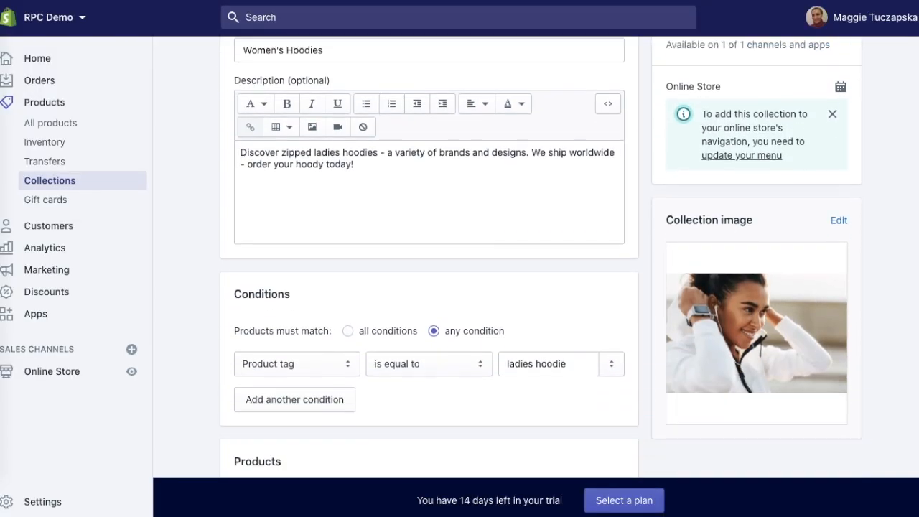
{"action": "scroll", "coordinate": [918, 219], "scroll_direction": "down", "scroll_amount": 1}
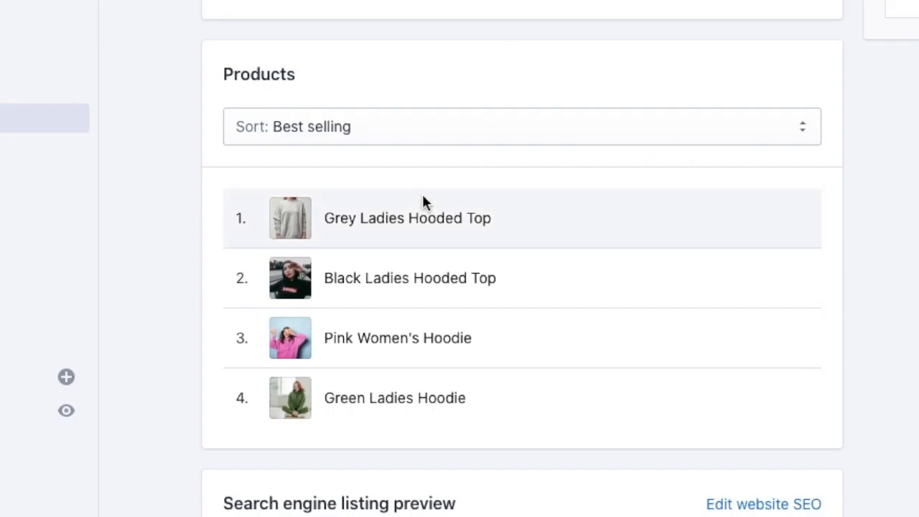
{"action": "left_click", "coordinate": [396, 137]}
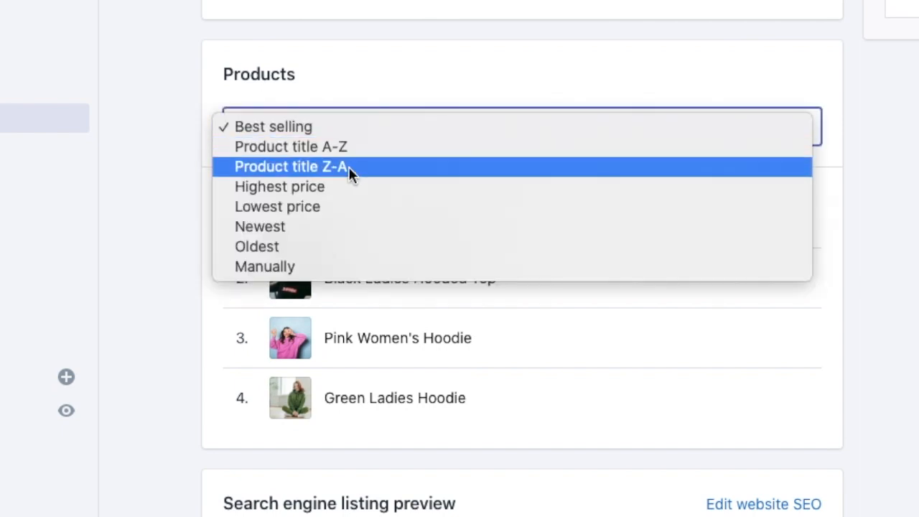
{"action": "left_click", "coordinate": [299, 270]}
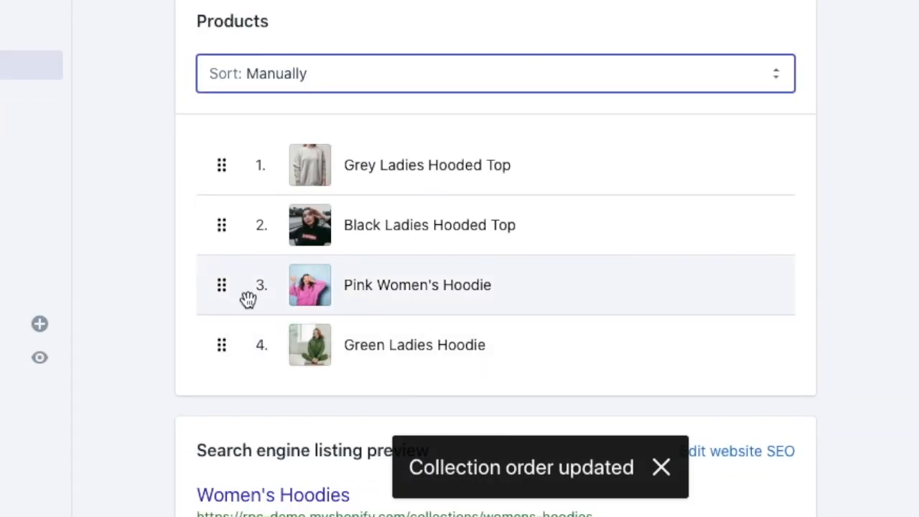
{"action": "left_click_drag", "start_coordinate": [219, 291], "coordinate": [230, 181]}
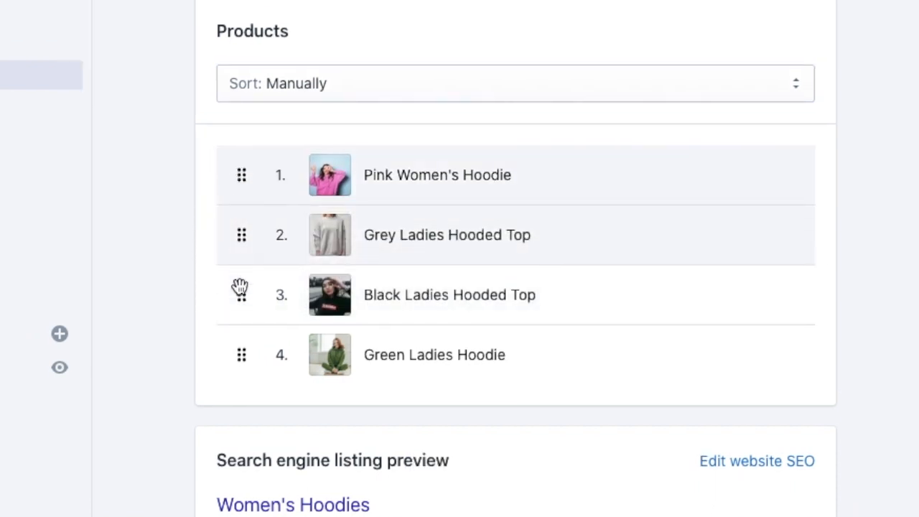
{"action": "left_click_drag", "start_coordinate": [240, 355], "coordinate": [235, 241]}
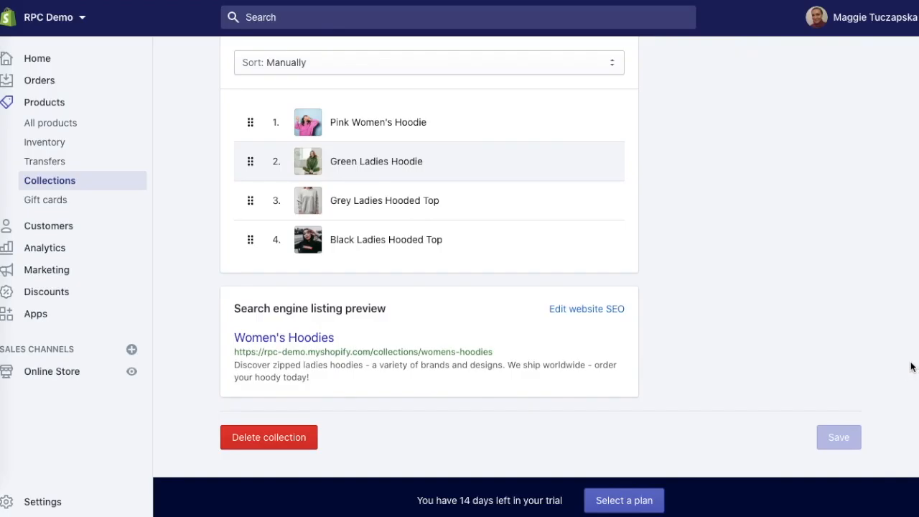
Step: Reload the Women's Hoodies page on the online store to check the product order
{"action": "scroll", "coordinate": [916, 348], "scroll_direction": "up", "scroll_amount": 4}
{"action": "scroll", "coordinate": [916, 348], "scroll_direction": "up", "scroll_amount": 4}
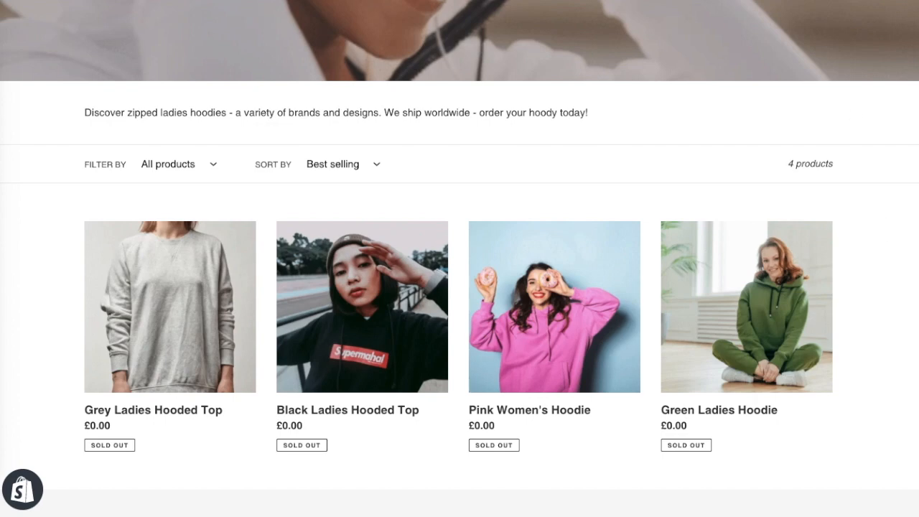
{"action": "key", "text": "super+r"}
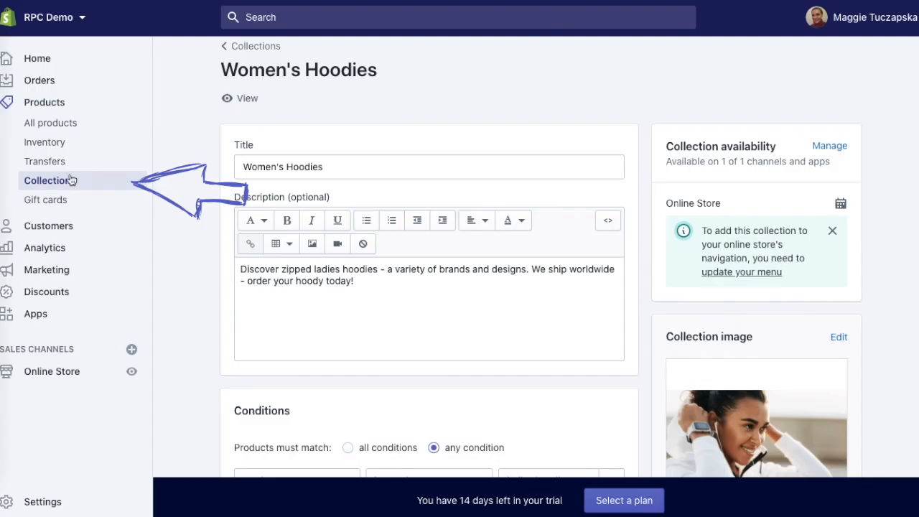
Step: Create a manual collection titled "Men's Hoodies" and save it
{"action": "left_click", "coordinate": [75, 180]}
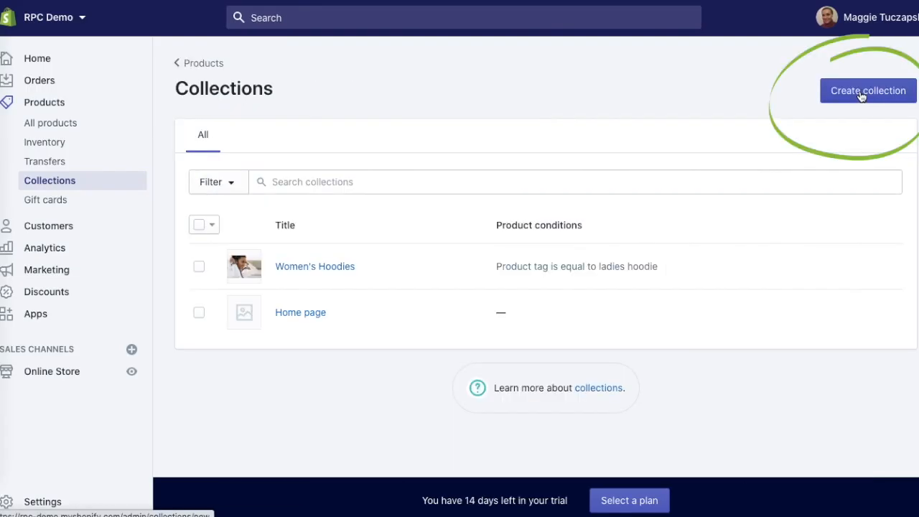
{"action": "left_click", "coordinate": [861, 94]}
{"action": "type", "text": "Men's Hoodies"}
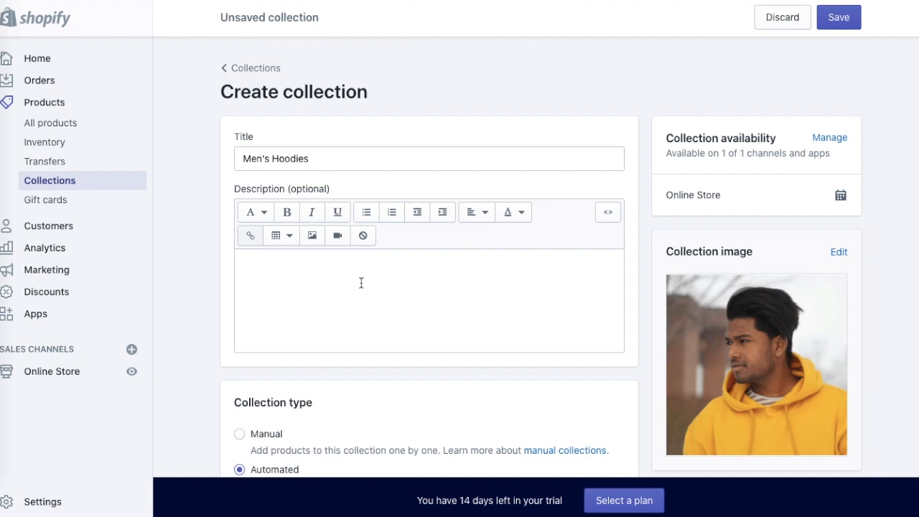
{"action": "scroll", "coordinate": [402, 316], "scroll_direction": "down", "scroll_amount": 3}
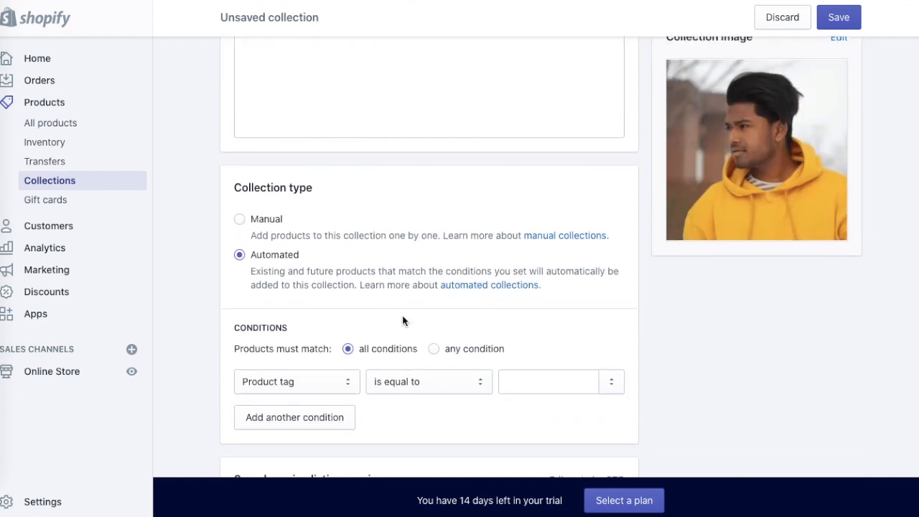
{"action": "left_click", "coordinate": [265, 224]}
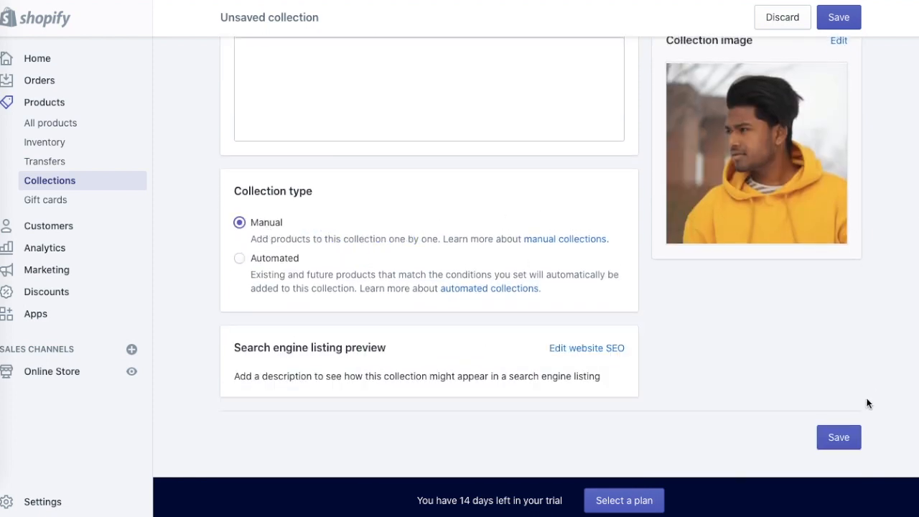
{"action": "left_click", "coordinate": [829, 437]}
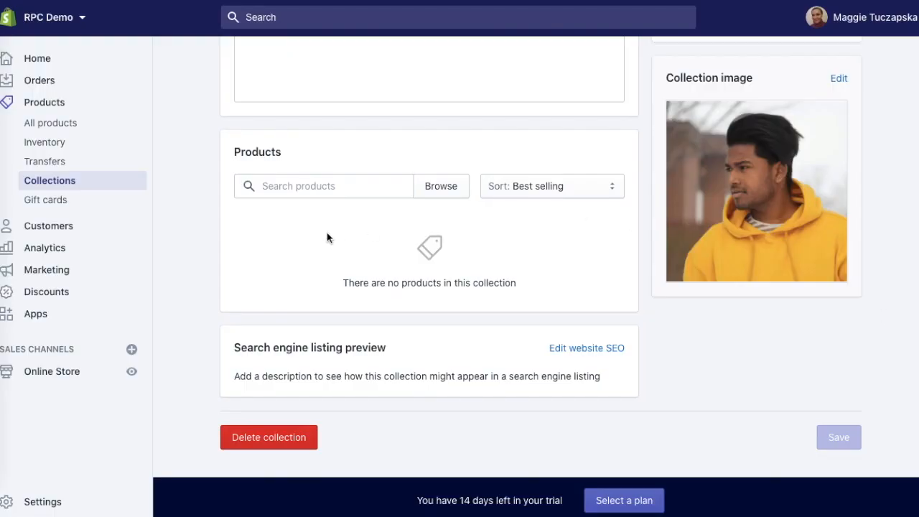
Step: Search the products for "men" and add the grey and red hooded sweatshirts and the white and yellow zipped hoodies to the Men's Hoodies collection
{"action": "left_click", "coordinate": [445, 187]}
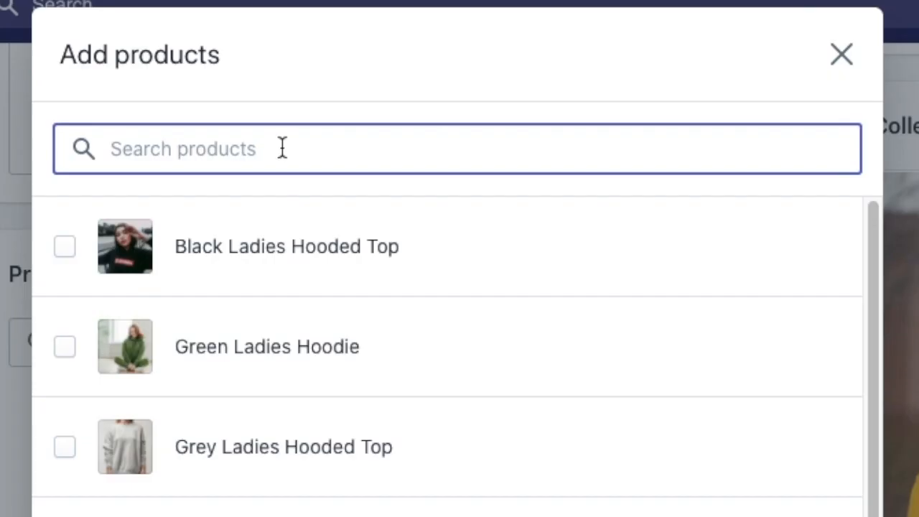
{"action": "type", "text": "men"}
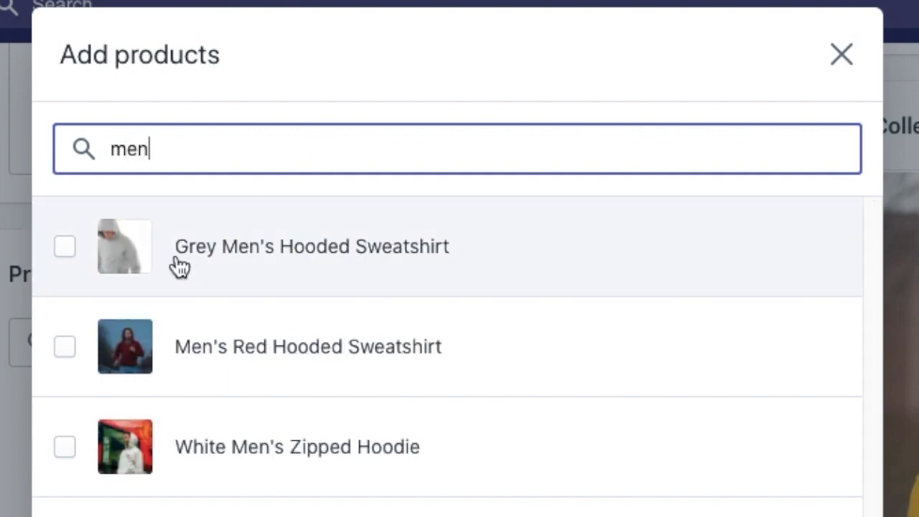
{"action": "left_click", "coordinate": [65, 250]}
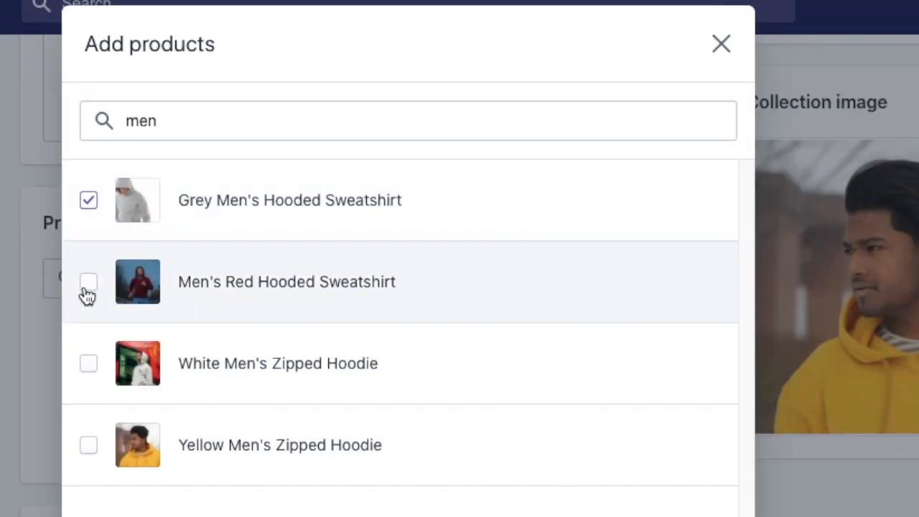
{"action": "left_click", "coordinate": [88, 284]}
{"action": "left_click", "coordinate": [89, 365]}
{"action": "left_click", "coordinate": [89, 447]}
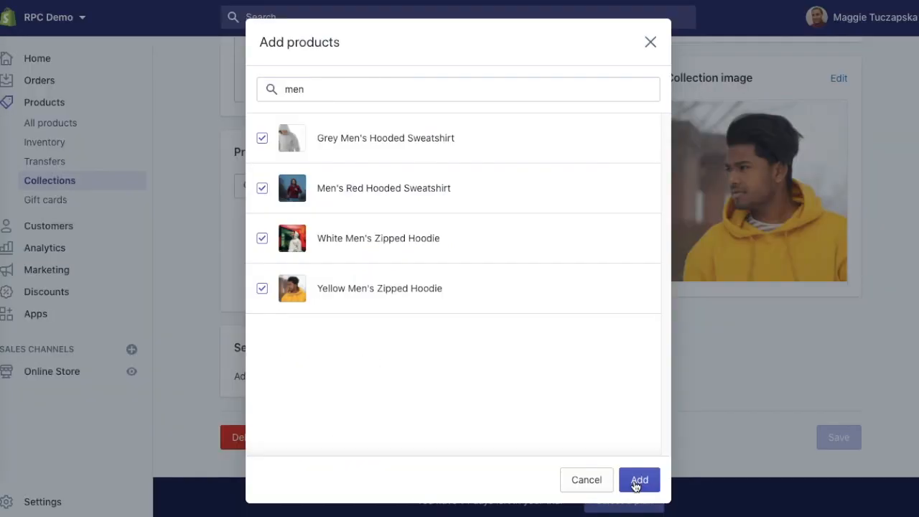
{"action": "left_click", "coordinate": [638, 481]}
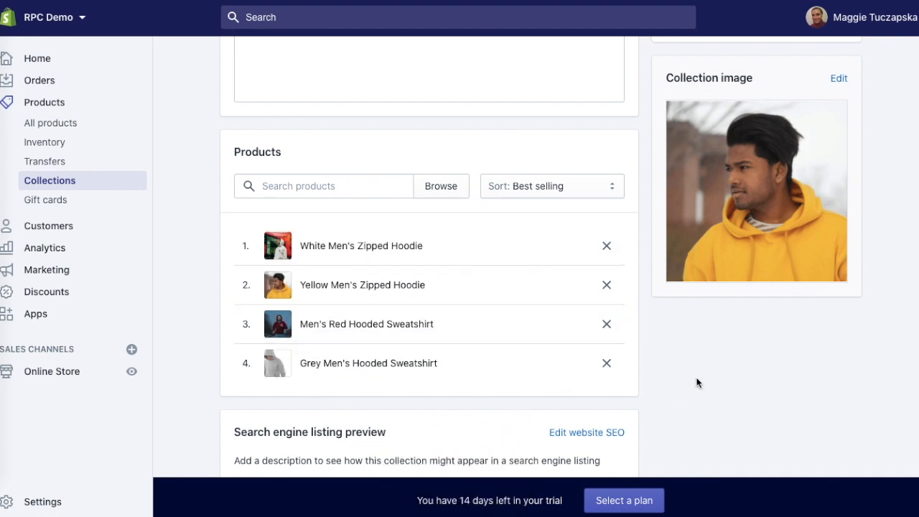
Step: Review the Men's Hoodies collection's product list and view the collection on the online store
{"action": "scroll", "coordinate": [459, 287], "scroll_direction": "down", "scroll_amount": 1}
{"action": "scroll", "coordinate": [460, 287], "scroll_direction": "up", "scroll_amount": 1}
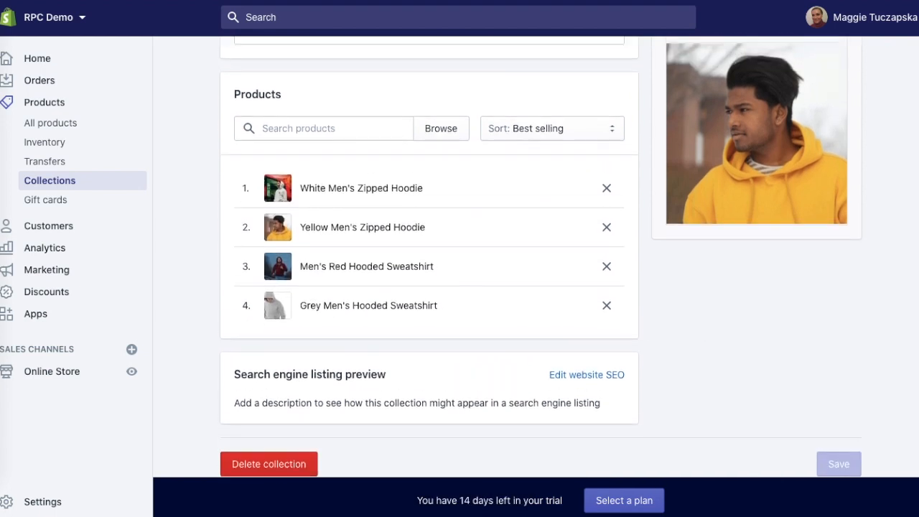
{"action": "scroll", "coordinate": [460, 287], "scroll_direction": "down", "scroll_amount": 1}
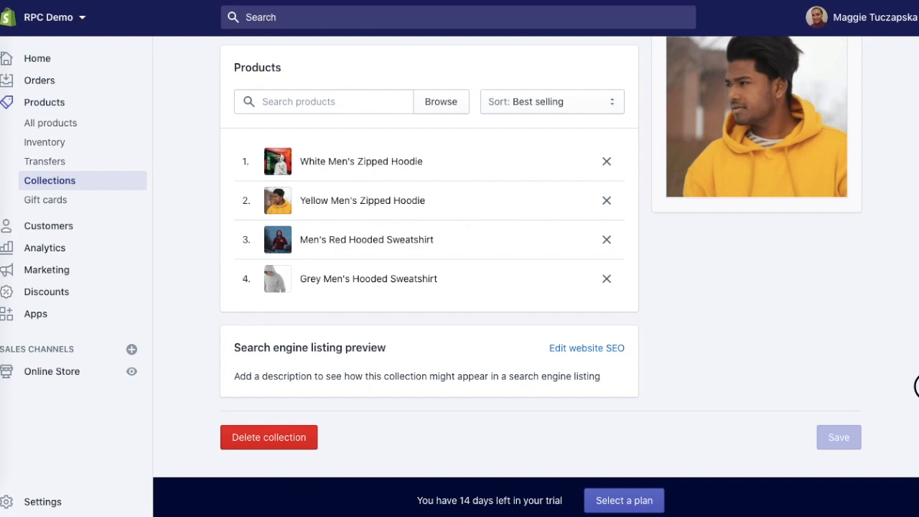
{"action": "left_click_drag", "start_coordinate": [917, 385], "coordinate": [918, 43]}
{"action": "left_click", "coordinate": [330, 195]}
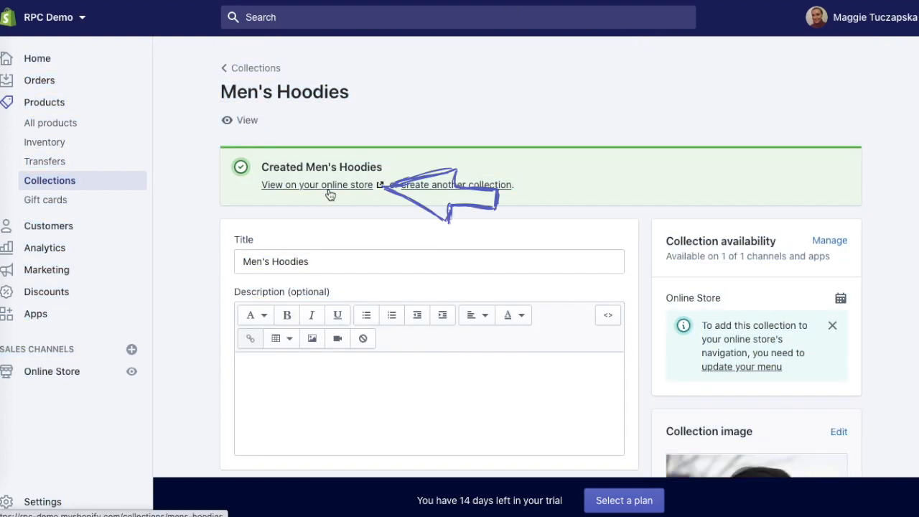
{"action": "left_click", "coordinate": [329, 195]}
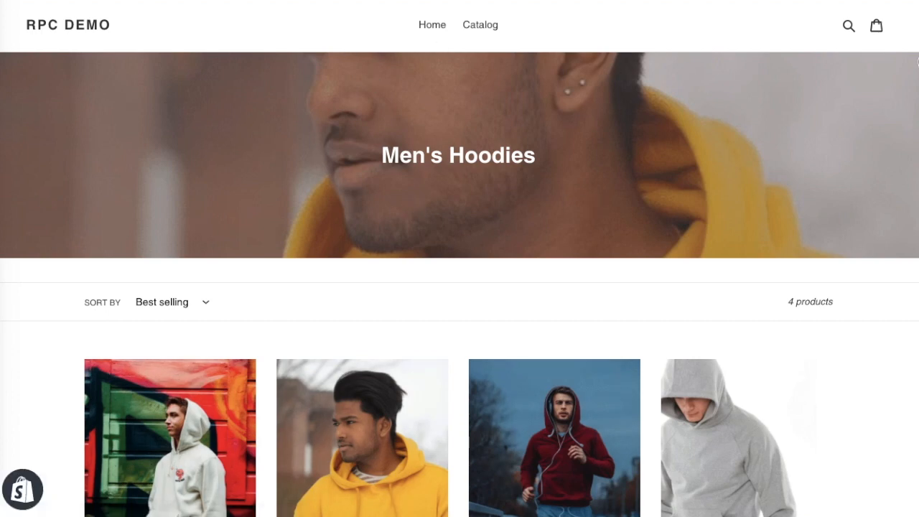
{"action": "scroll", "coordinate": [917, 63], "scroll_direction": "down", "scroll_amount": 5}
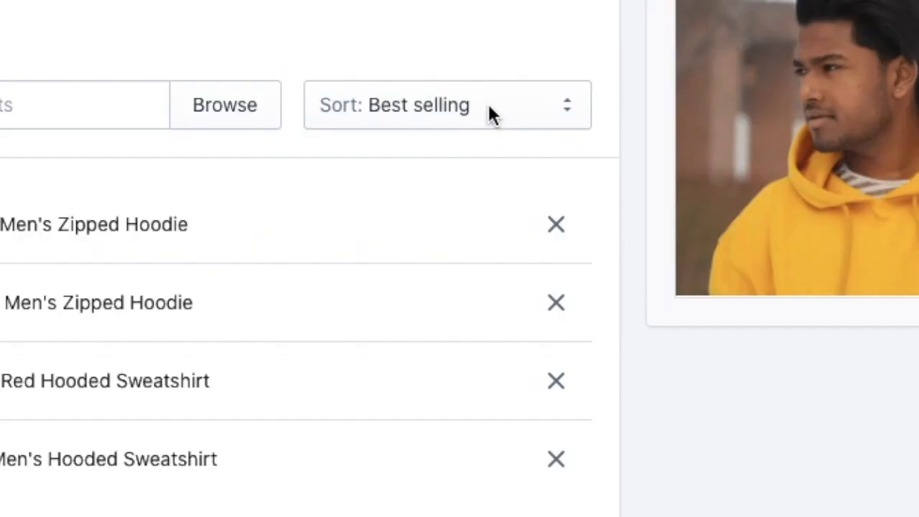
Step: Choose a different sort order for the products in the Men's Hoodies collection
{"action": "left_click", "coordinate": [573, 104]}
{"action": "left_click", "coordinate": [405, 287]}
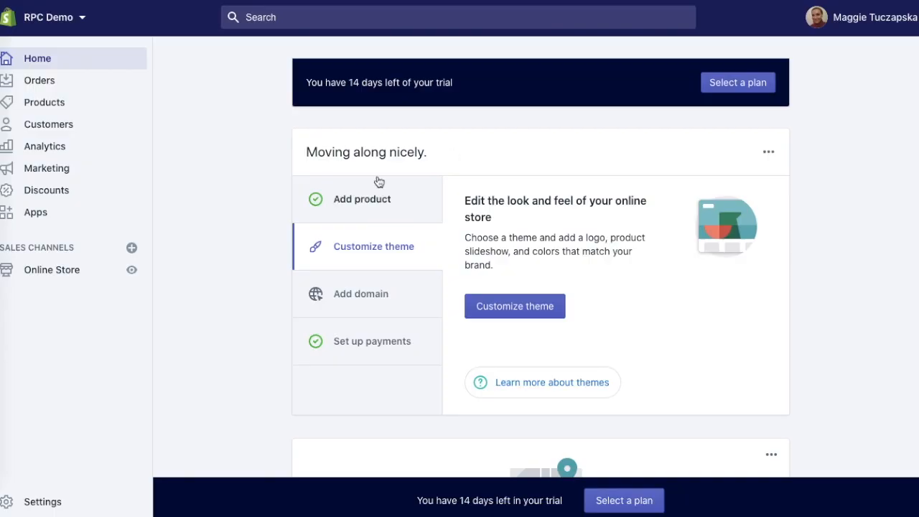
Step: Rename the Catalog item in the online store's main navigation menu to "Shop" and save the menu
{"action": "left_click", "coordinate": [38, 271]}
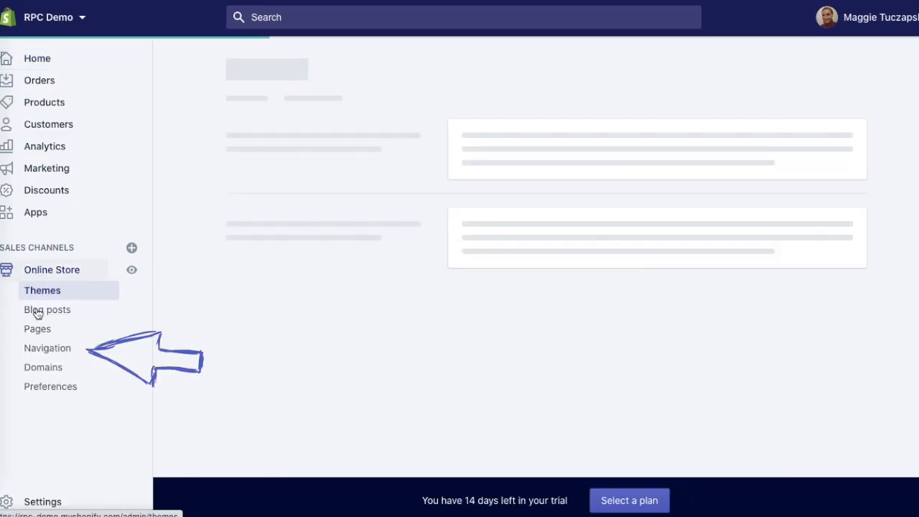
{"action": "left_click", "coordinate": [35, 348]}
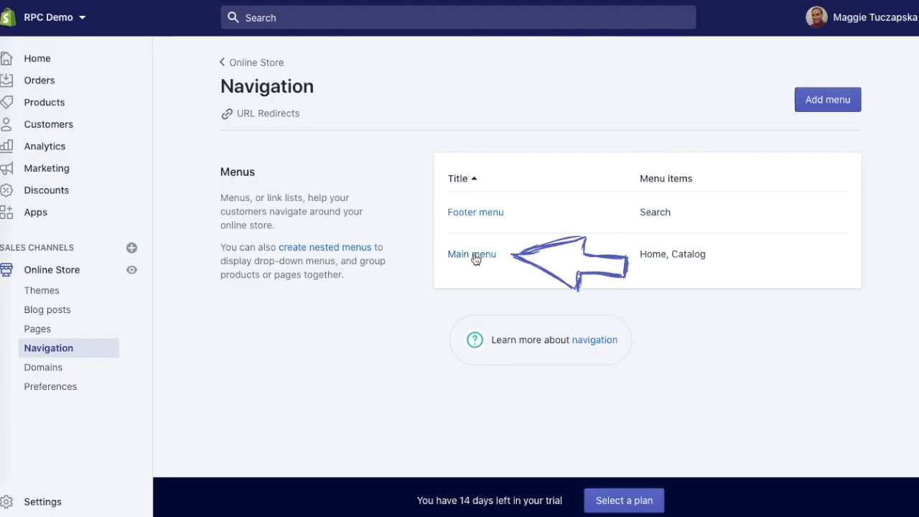
{"action": "left_click", "coordinate": [474, 256]}
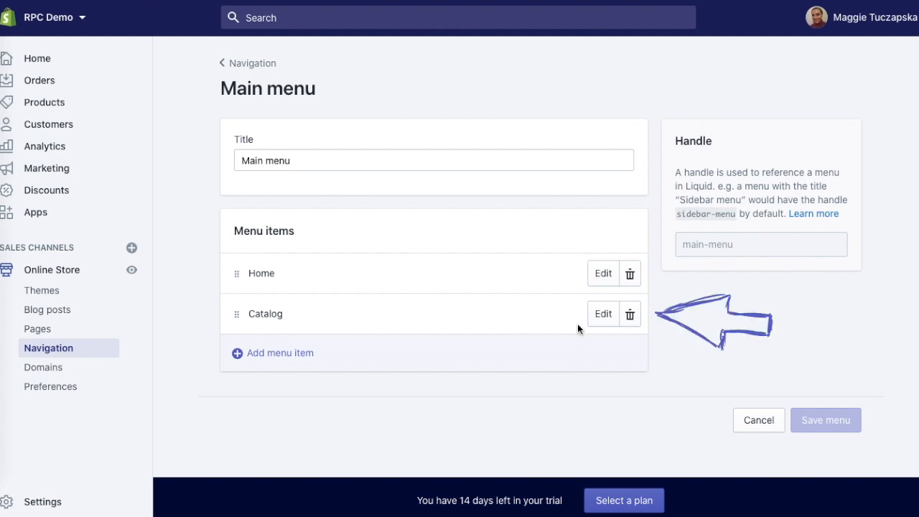
{"action": "left_click", "coordinate": [603, 314]}
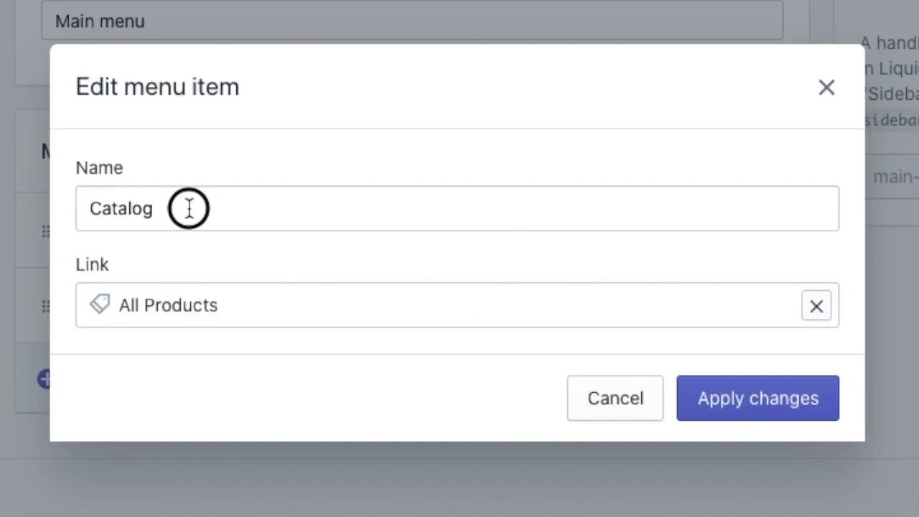
{"action": "left_click_drag", "start_coordinate": [189, 208], "coordinate": [47, 204]}
{"action": "type", "text": "Shop"}
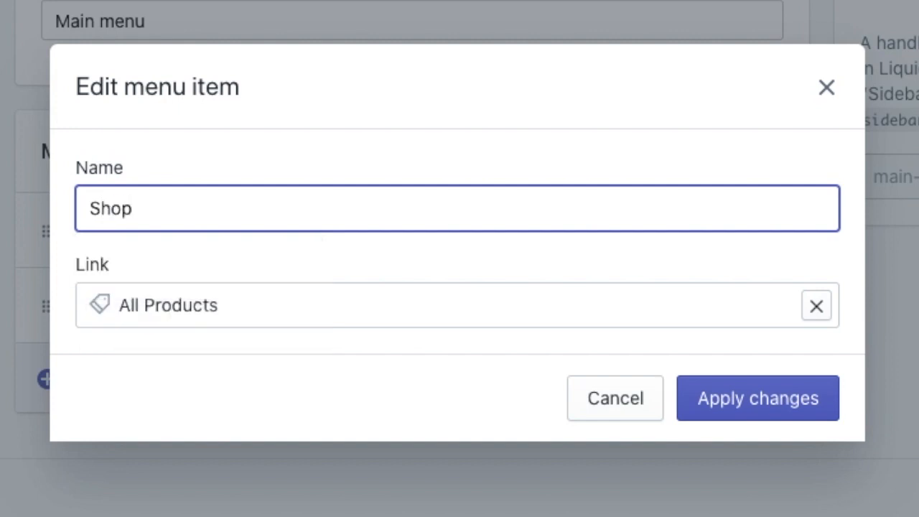
{"action": "left_click", "coordinate": [470, 131]}
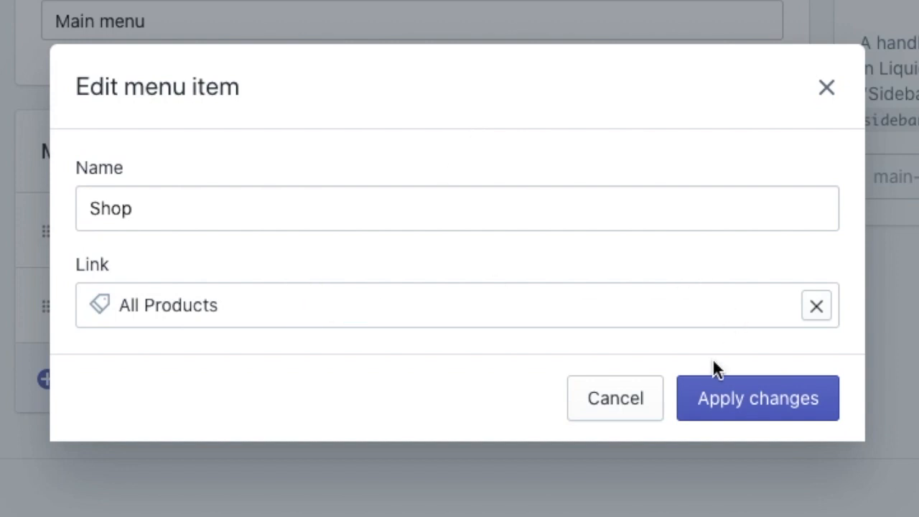
{"action": "left_click", "coordinate": [718, 402]}
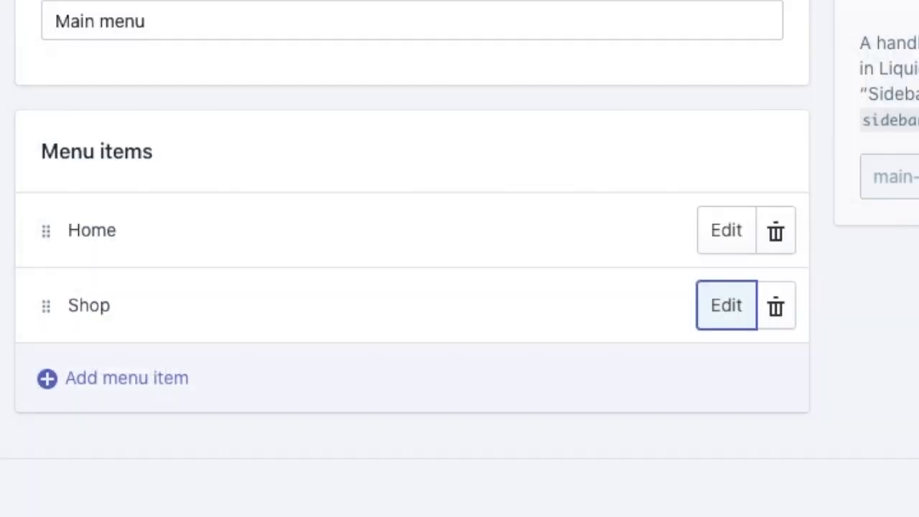
{"action": "left_click", "coordinate": [842, 18]}
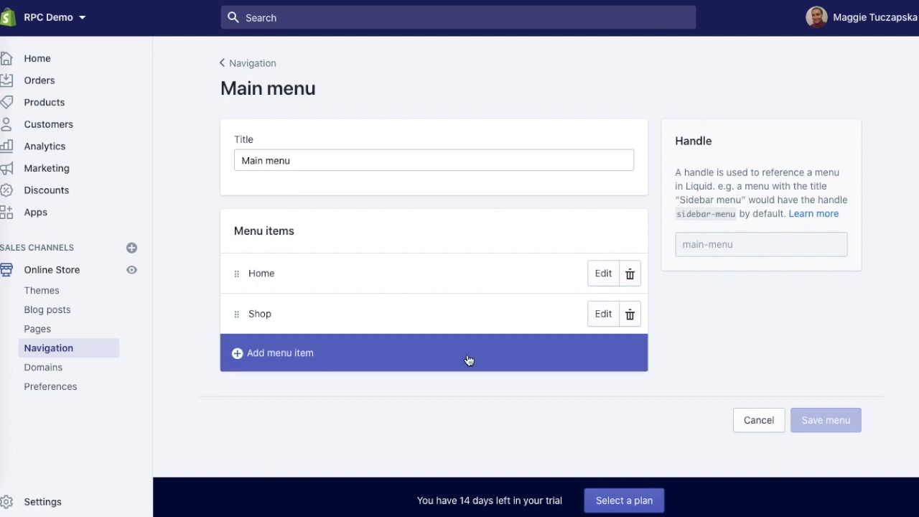
Step: Add a main menu item linked to the Men's Hoodies collection and nest it under Shop
{"action": "left_click", "coordinate": [292, 351]}
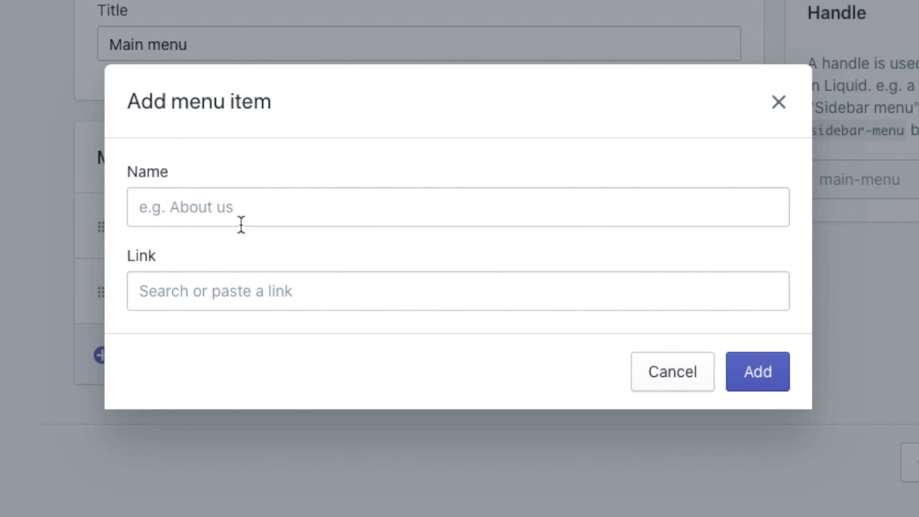
{"action": "left_click", "coordinate": [204, 296]}
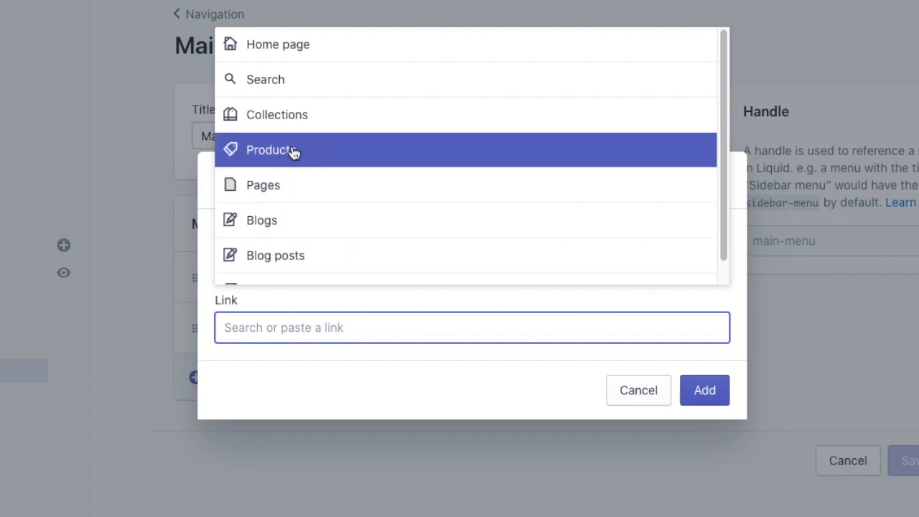
{"action": "left_click", "coordinate": [296, 123]}
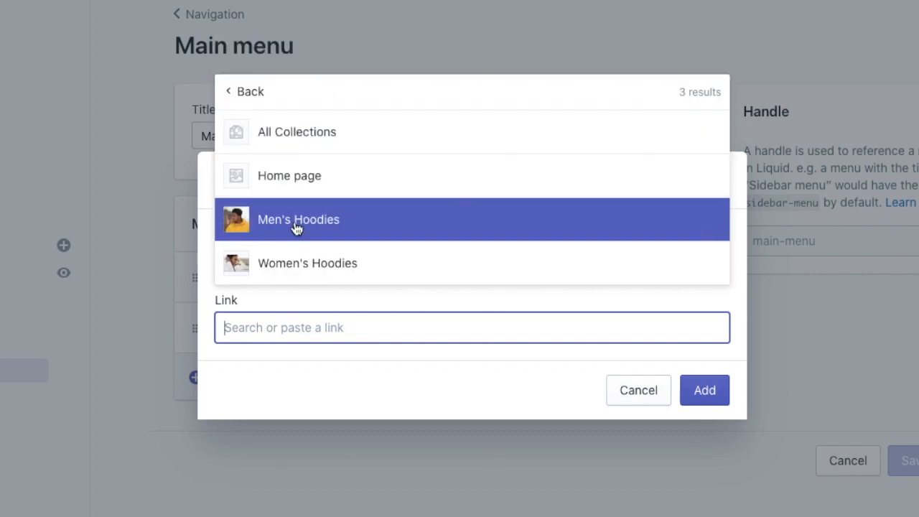
{"action": "left_click", "coordinate": [297, 222]}
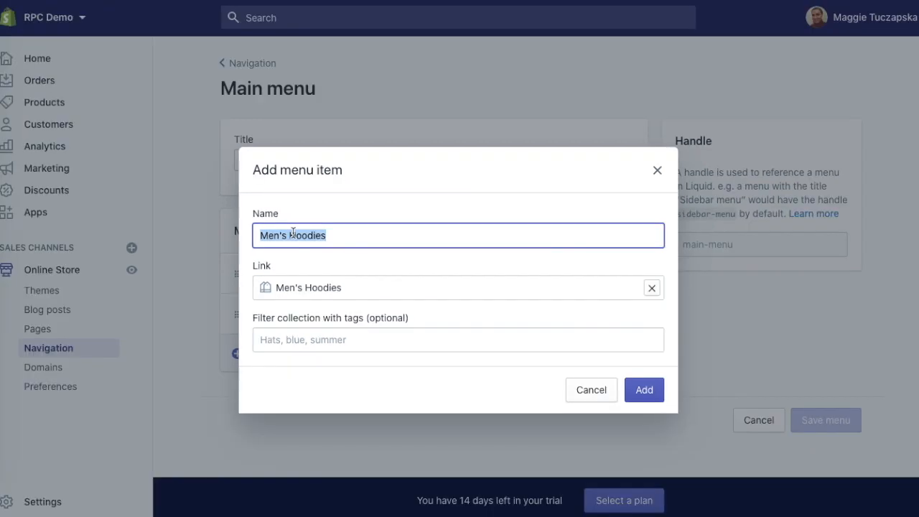
{"action": "left_click", "coordinate": [265, 225]}
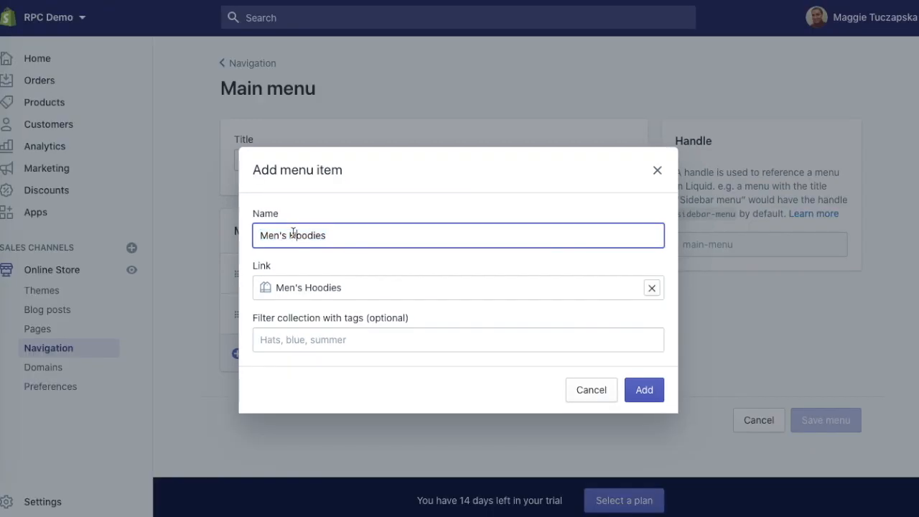
{"action": "left_click", "coordinate": [646, 392]}
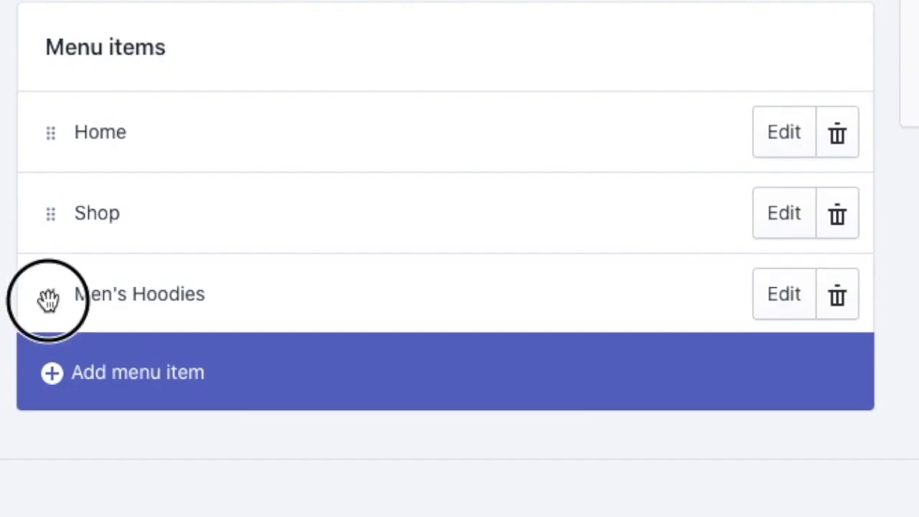
{"action": "left_click_drag", "start_coordinate": [48, 299], "coordinate": [112, 302]}
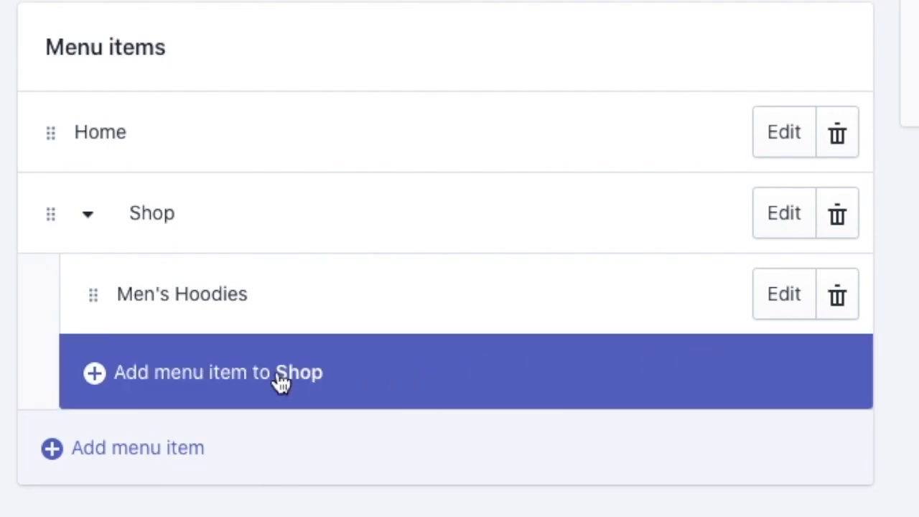
Step: Add a "Ladies Hoodies" item under Shop linked to the Women's Hoodies collection and save the menu
{"action": "left_click", "coordinate": [233, 380]}
{"action": "left_click", "coordinate": [328, 316]}
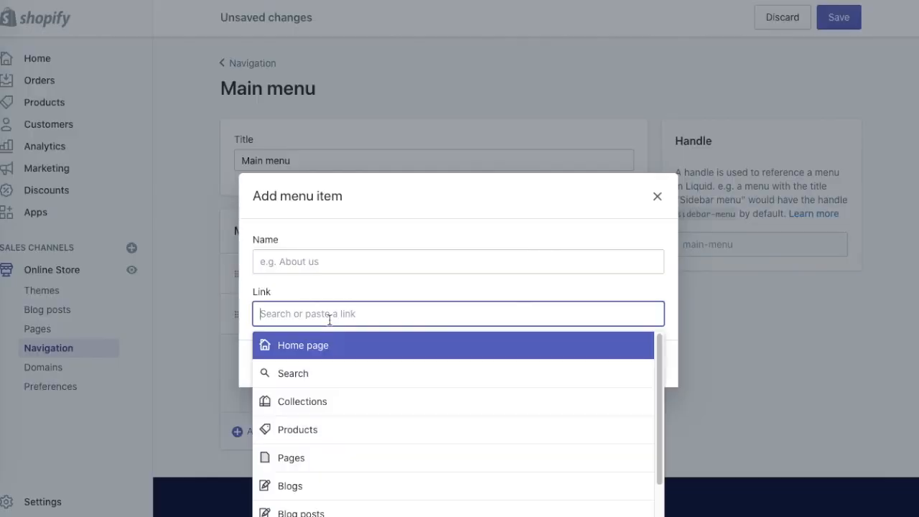
{"action": "left_click", "coordinate": [302, 399]}
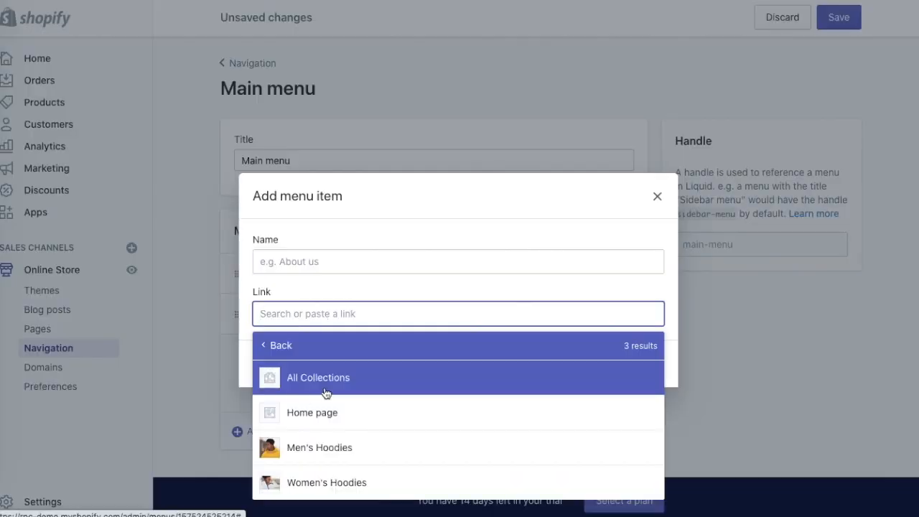
{"action": "left_click", "coordinate": [304, 480]}
{"action": "left_click", "coordinate": [301, 236]}
{"action": "left_click_drag", "start_coordinate": [300, 238], "coordinate": [250, 235]}
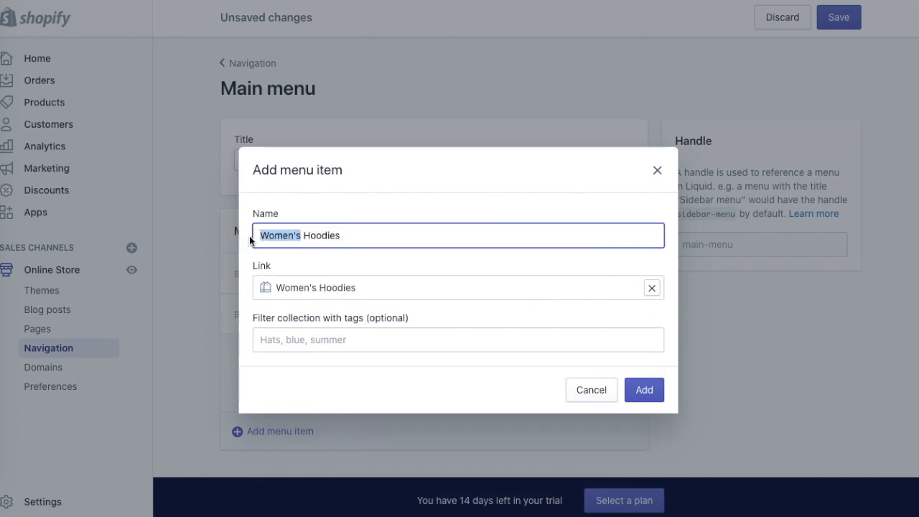
{"action": "type", "text": "Ladies"}
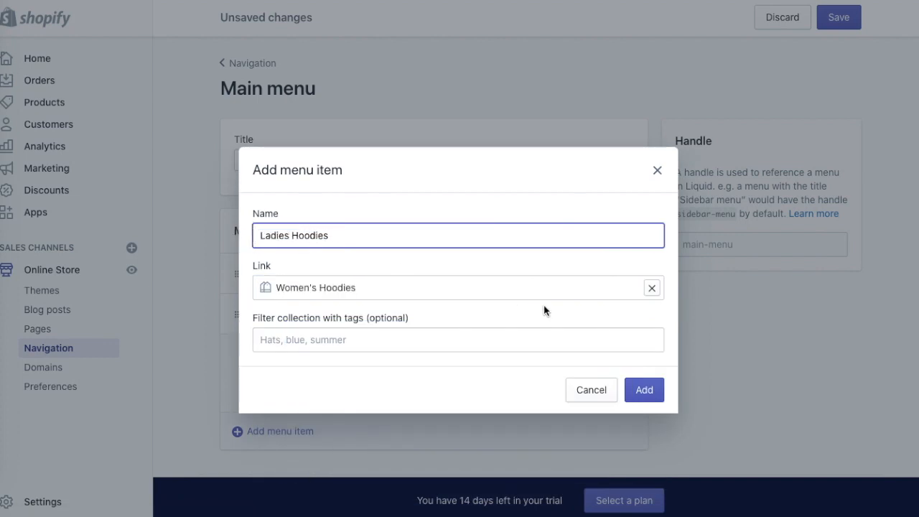
{"action": "left_click", "coordinate": [643, 390]}
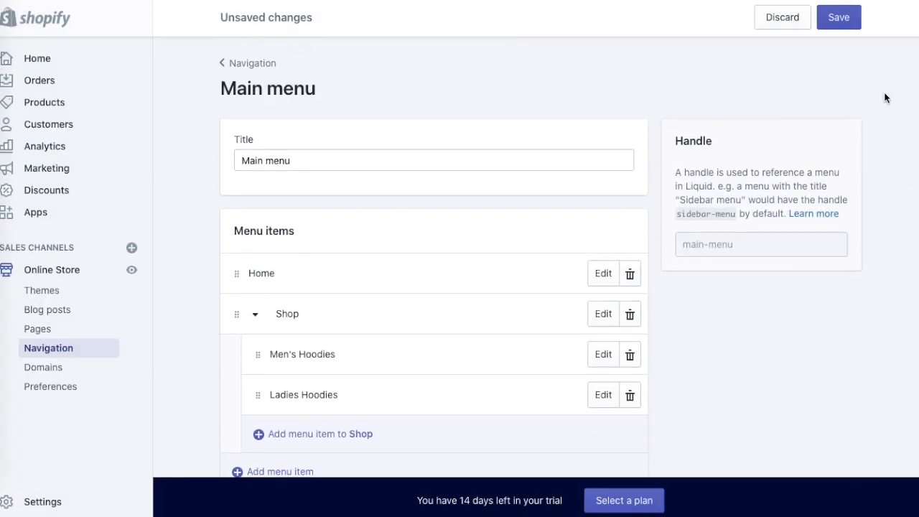
{"action": "left_click", "coordinate": [838, 17]}
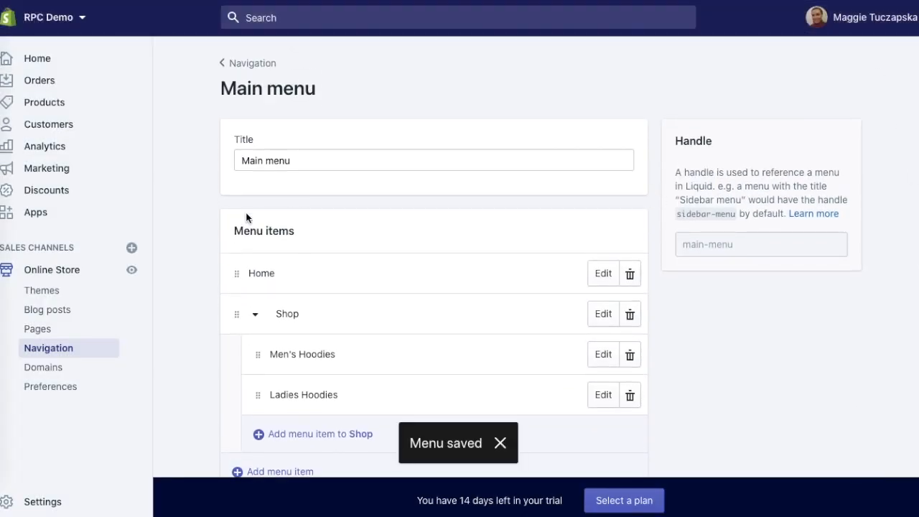
Step: View the online store, check the Shop drop-down in its navigation and look through the home page sections
{"action": "left_click", "coordinate": [133, 271]}
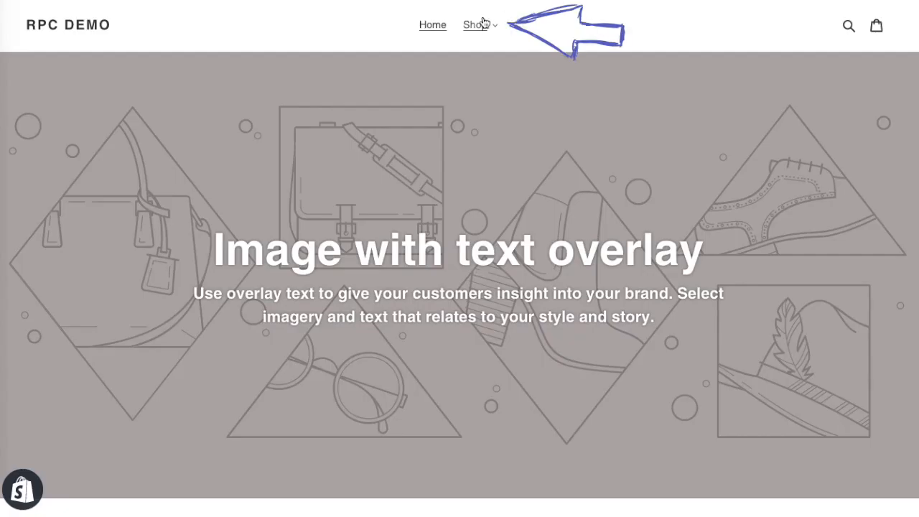
{"action": "left_click", "coordinate": [492, 29]}
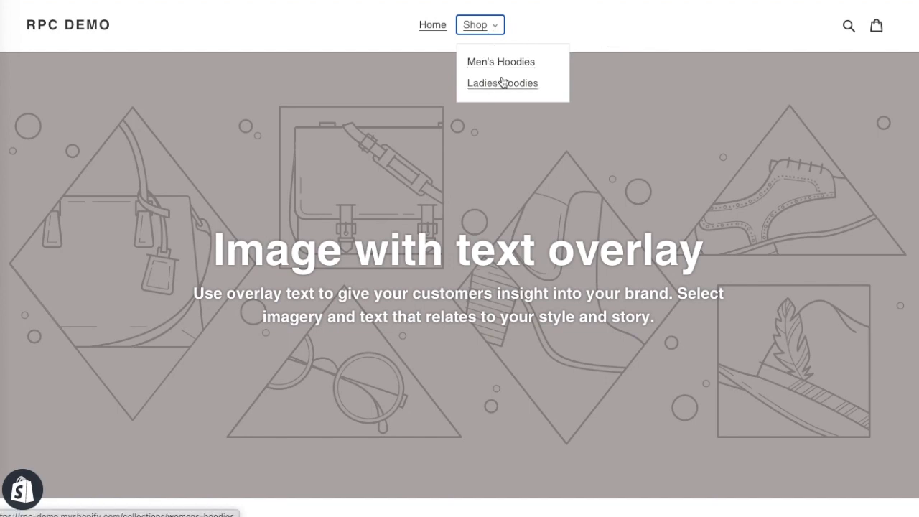
{"action": "left_click", "coordinate": [590, 18]}
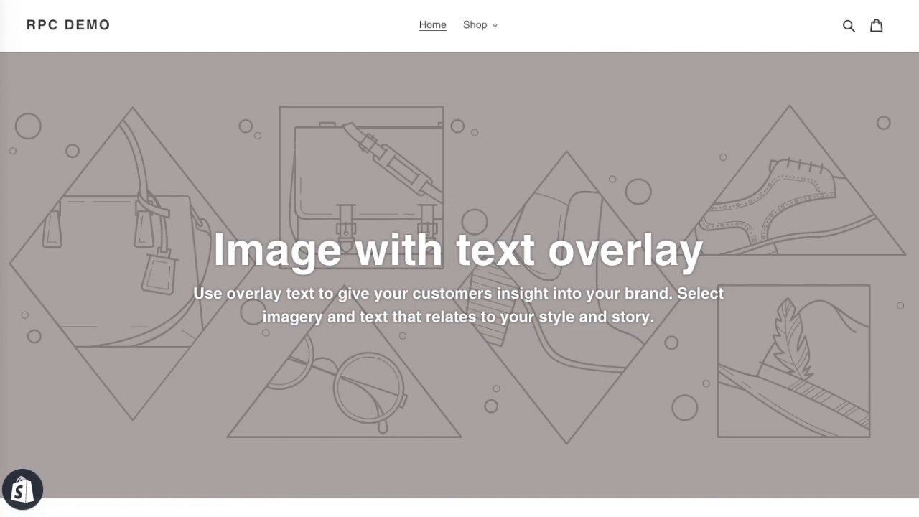
{"action": "scroll", "coordinate": [912, 43], "scroll_direction": "down", "scroll_amount": 12}
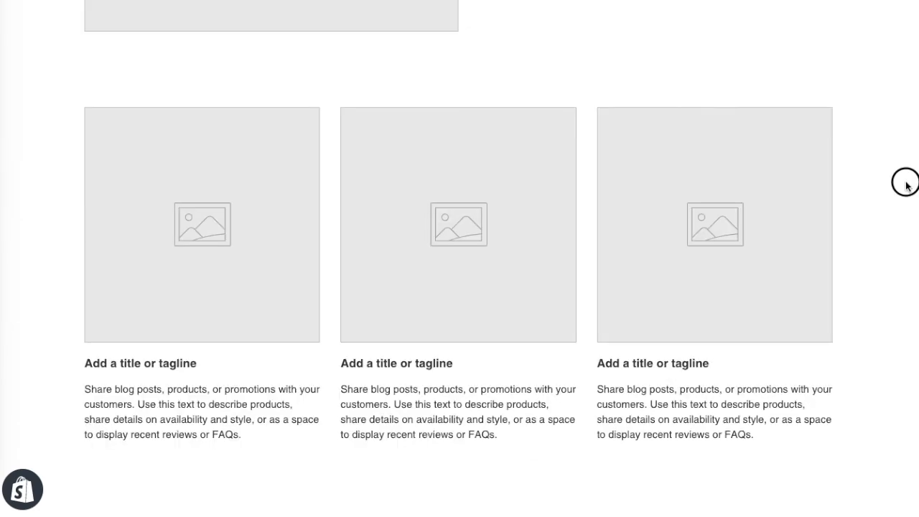
{"action": "scroll", "coordinate": [904, 207], "scroll_direction": "down", "scroll_amount": 5}
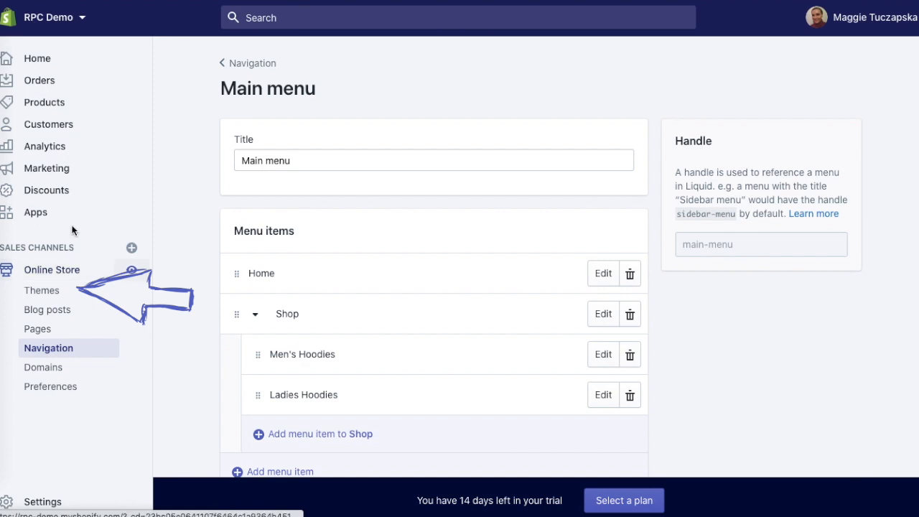
Step: Customize the Debut theme's home page by setting the featured collection section's heading to "Shop for Ladies Hoodies"
{"action": "left_click", "coordinate": [33, 289]}
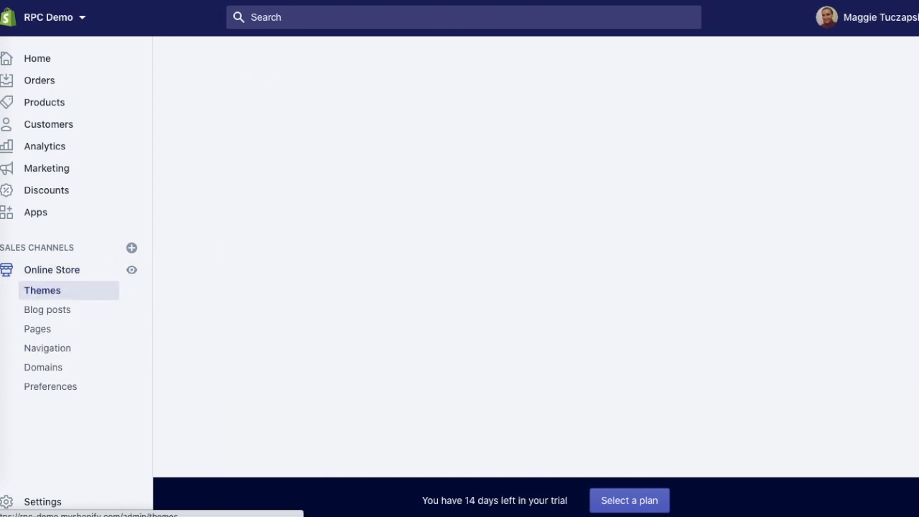
{"action": "left_click", "coordinate": [823, 277]}
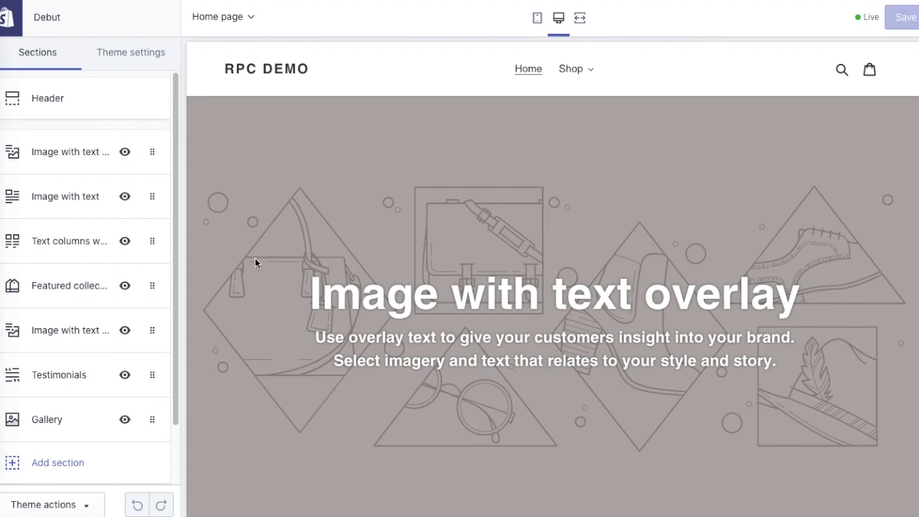
{"action": "left_click", "coordinate": [69, 300]}
{"action": "left_click_drag", "start_coordinate": [107, 113], "coordinate": [4, 111]}
{"action": "type", "text": "Ladies"}
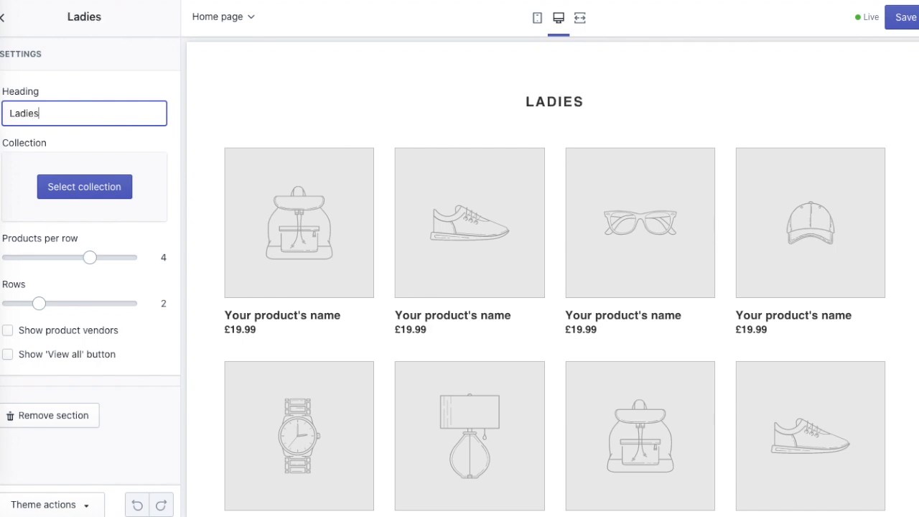
{"action": "type", "text": " Hoodies"}
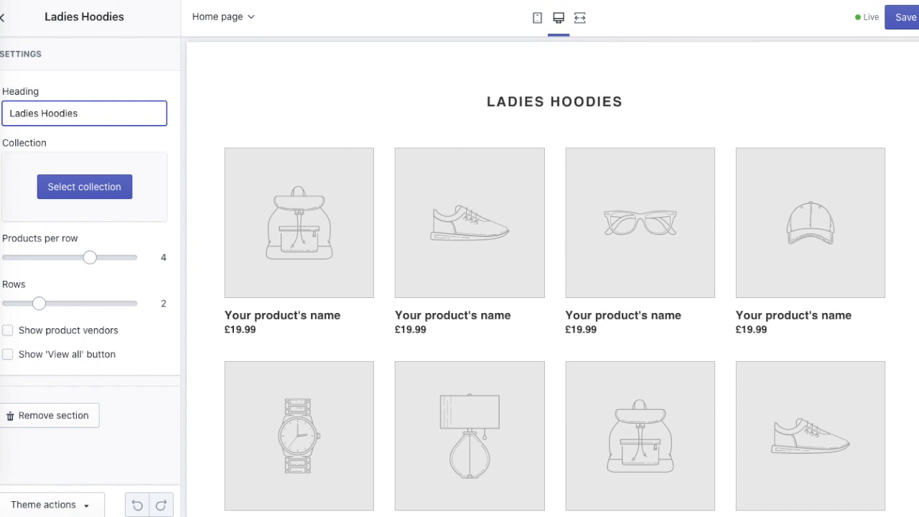
{"action": "left_click", "coordinate": [7, 114]}
{"action": "type", "text": "Shop for"}
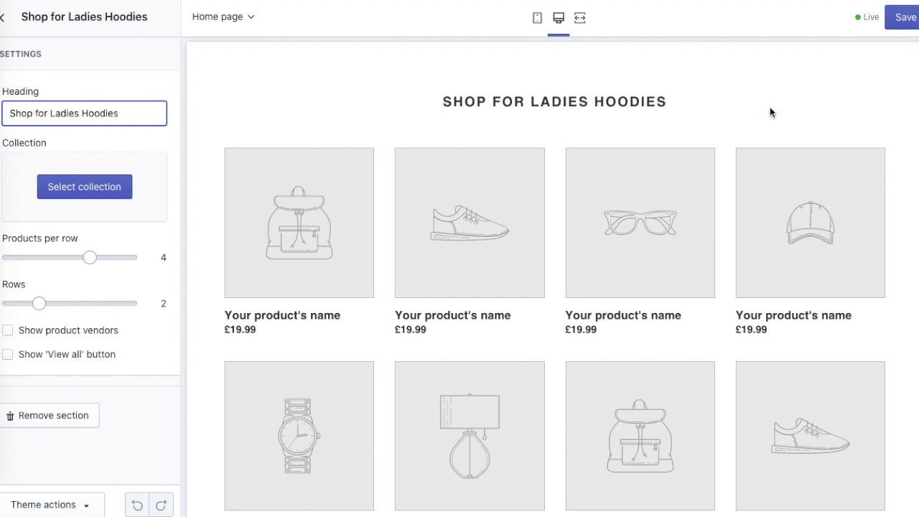
Step: Assign the Women's Hoodies collection to the featured collection section and set it to 2 products per row
{"action": "left_click", "coordinate": [89, 190]}
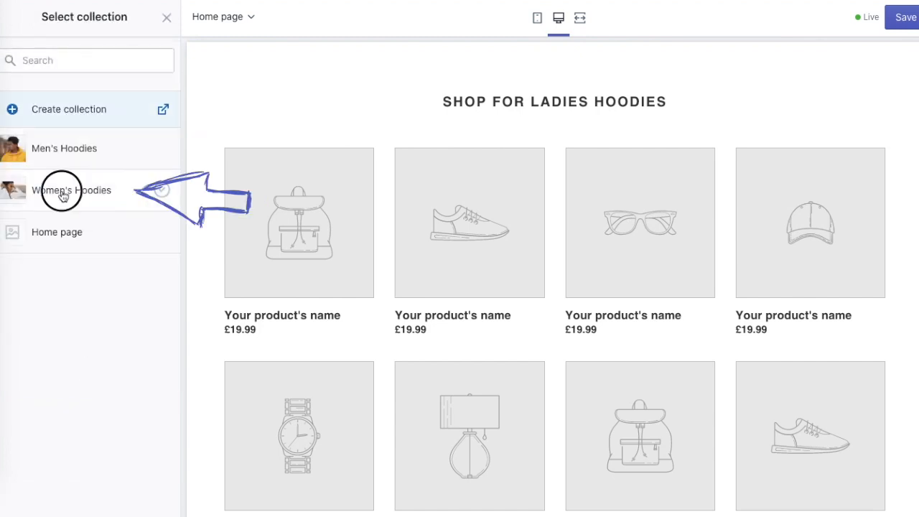
{"action": "left_click", "coordinate": [63, 194]}
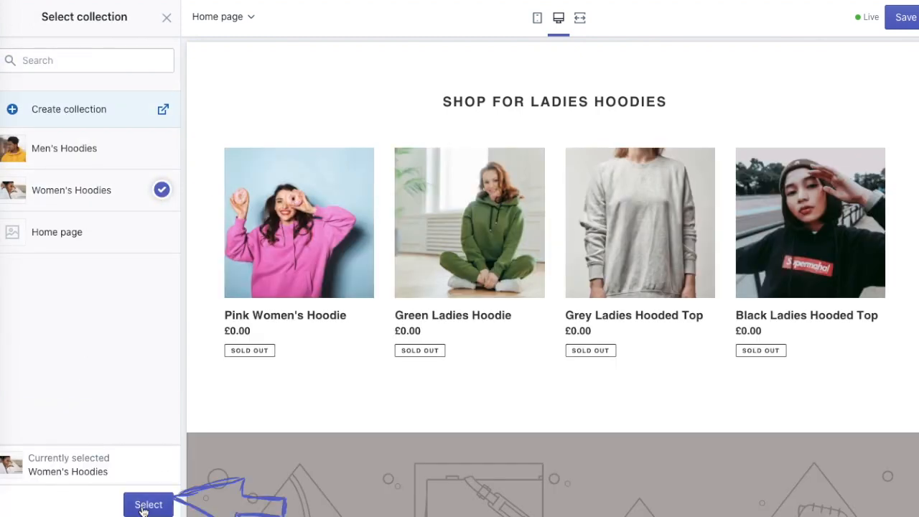
{"action": "left_click", "coordinate": [146, 506]}
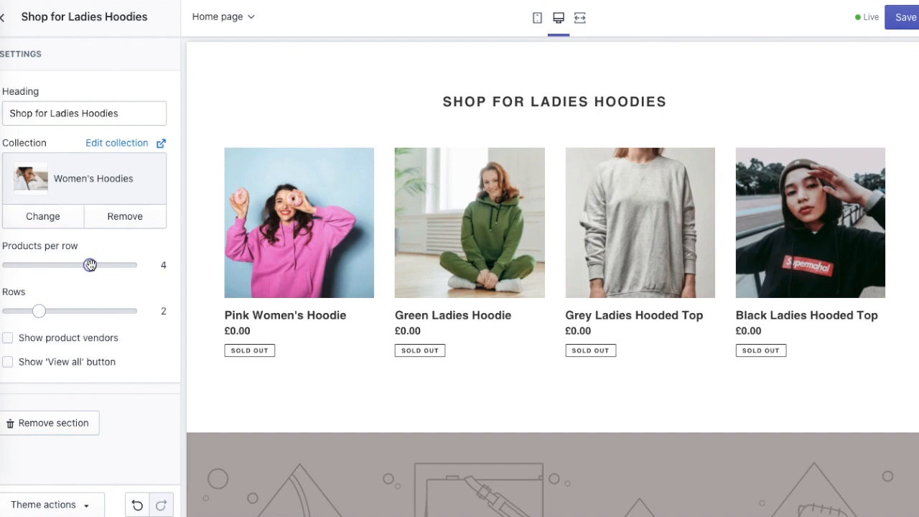
{"action": "left_click_drag", "start_coordinate": [90, 265], "coordinate": [10, 265]}
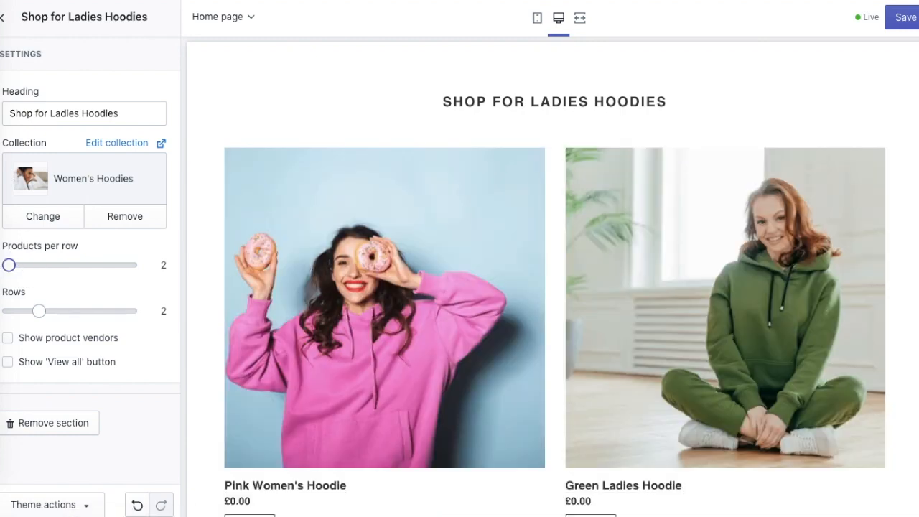
Step: Show the 'View all' button in the Shop for Ladies Hoodies section, save the theme and check the section in the online store
{"action": "scroll", "coordinate": [913, 262], "scroll_direction": "down", "scroll_amount": 6}
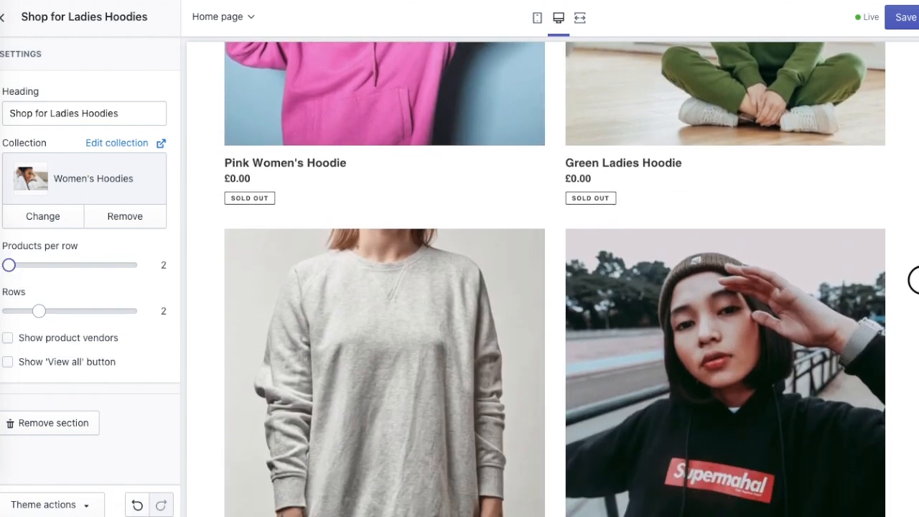
{"action": "scroll", "coordinate": [912, 293], "scroll_direction": "down", "scroll_amount": 1}
{"action": "scroll", "coordinate": [912, 293], "scroll_direction": "up", "scroll_amount": 1}
{"action": "scroll", "coordinate": [916, 288], "scroll_direction": "up", "scroll_amount": 9}
{"action": "scroll", "coordinate": [917, 230], "scroll_direction": "down", "scroll_amount": 5}
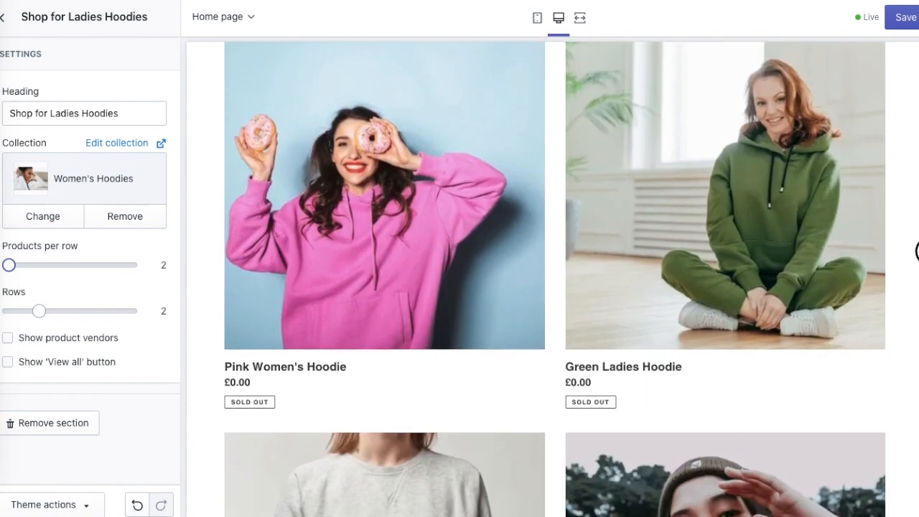
{"action": "left_click", "coordinate": [58, 360]}
{"action": "scroll", "coordinate": [913, 257], "scroll_direction": "down", "scroll_amount": 8}
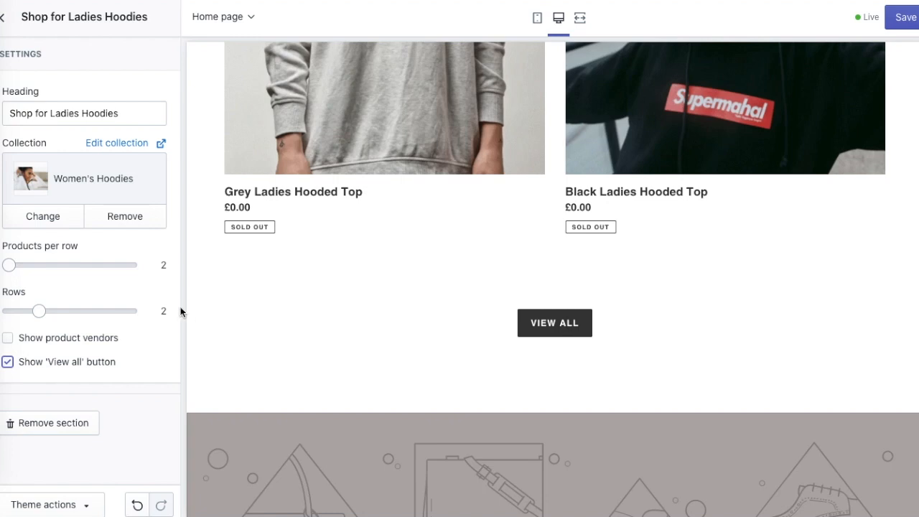
{"action": "left_click", "coordinate": [112, 144]}
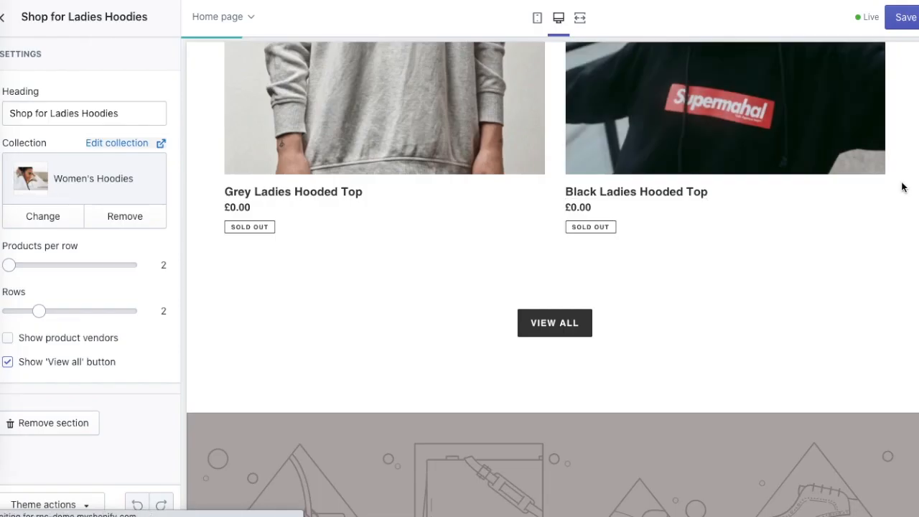
{"action": "left_click", "coordinate": [909, 15]}
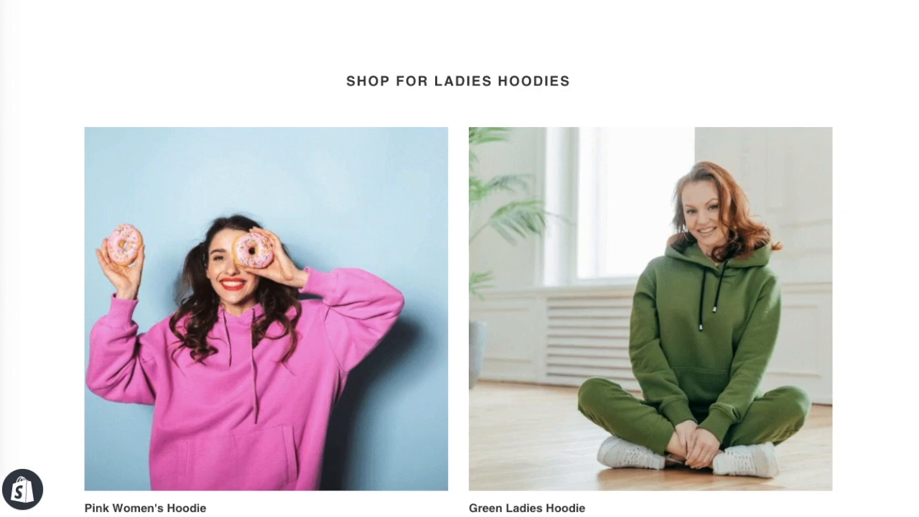
{"action": "scroll", "coordinate": [916, 217], "scroll_direction": "down", "scroll_amount": 8}
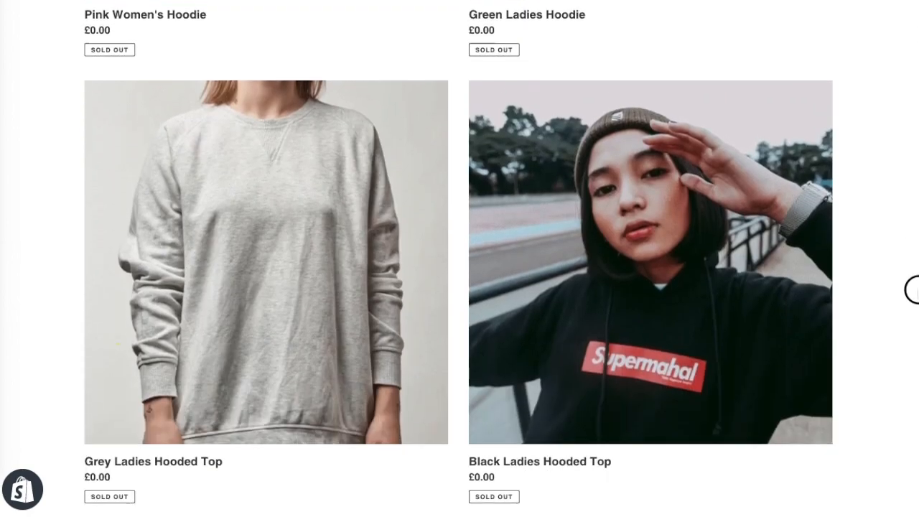
{"action": "scroll", "coordinate": [911, 303], "scroll_direction": "up", "scroll_amount": 10}
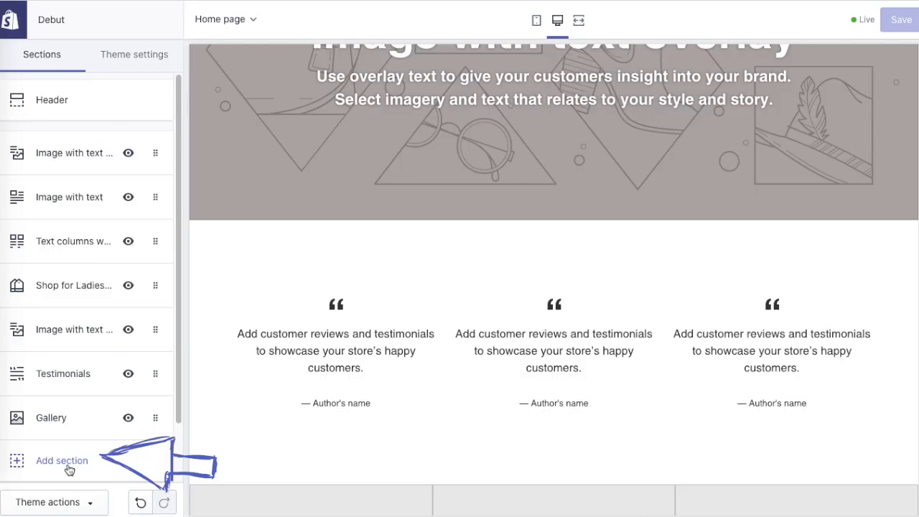
Step: Add a Collection list section to the home page and set it to 2 collections per row
{"action": "left_click", "coordinate": [56, 466]}
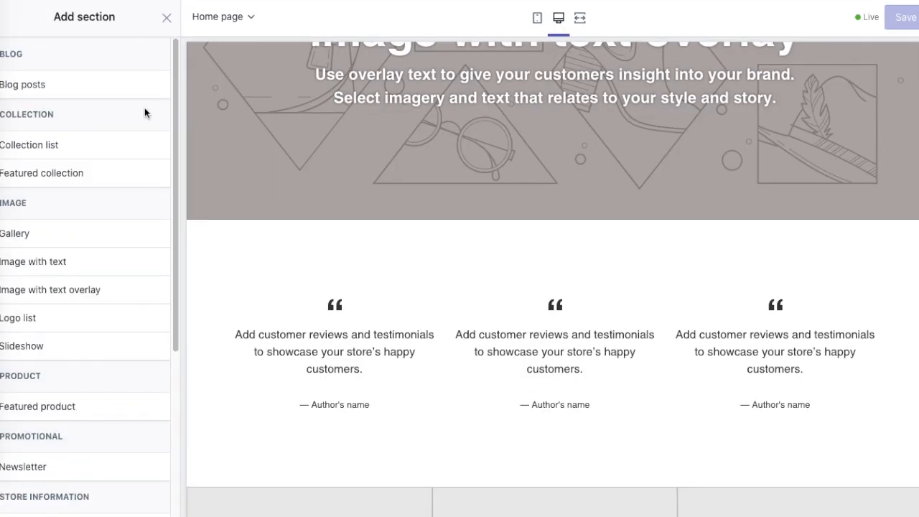
{"action": "mouse_move", "coordinate": [45, 147]}
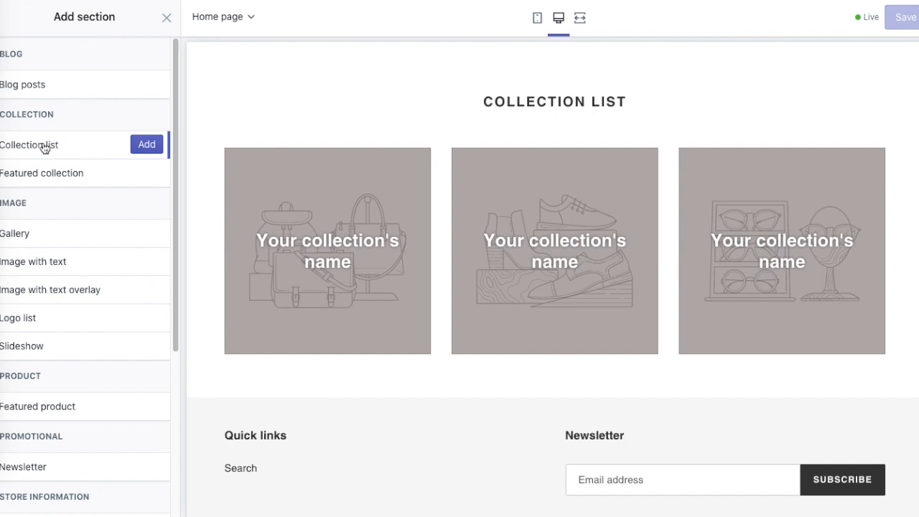
{"action": "left_click", "coordinate": [148, 144]}
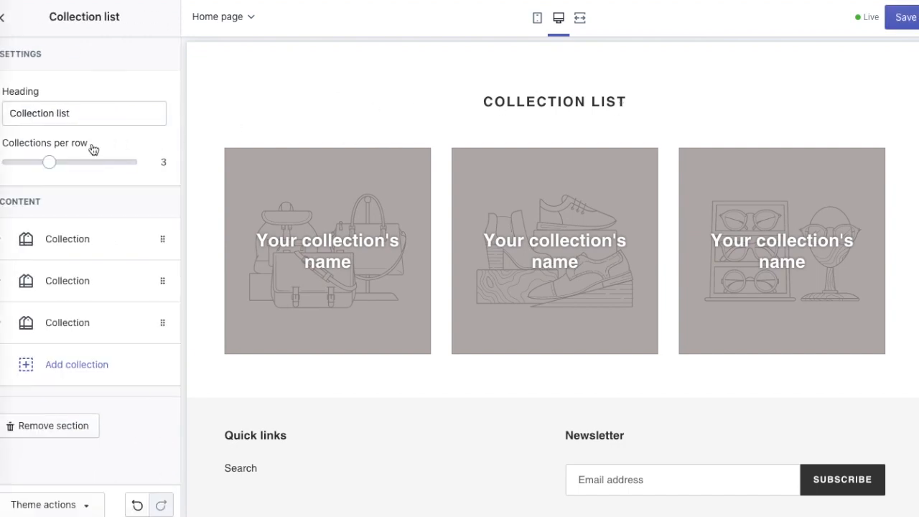
{"action": "left_click_drag", "start_coordinate": [49, 162], "coordinate": [11, 162]}
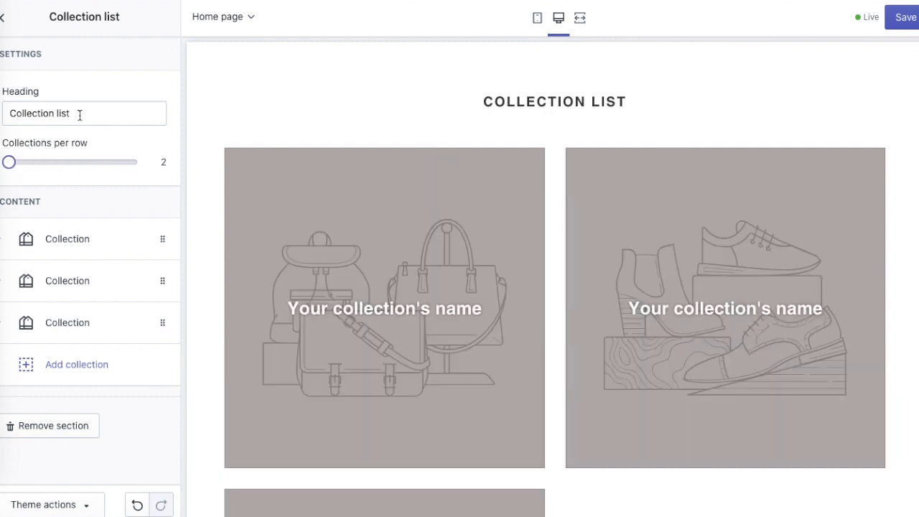
Step: Set the collection list's heading to "Shop our Hoodies" and remove its third collection block
{"action": "left_click", "coordinate": [80, 115]}
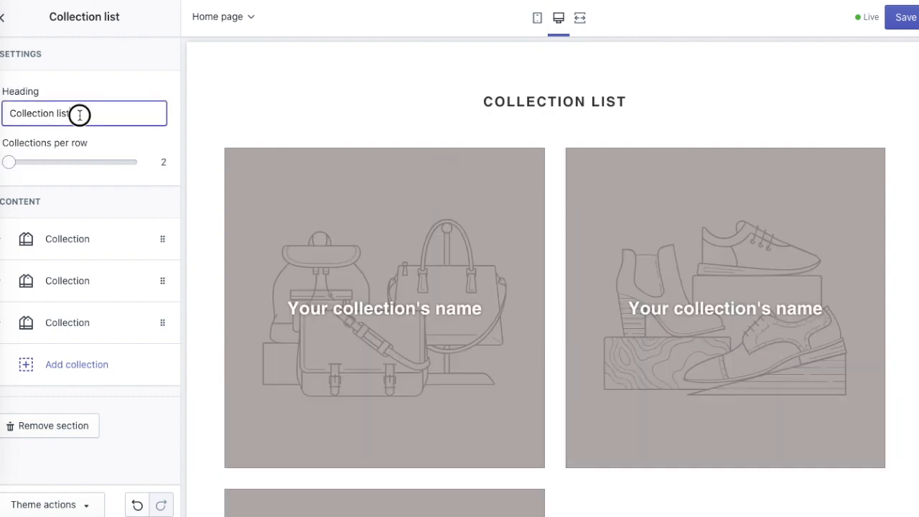
{"action": "left_click_drag", "start_coordinate": [76, 113], "coordinate": [1, 115]}
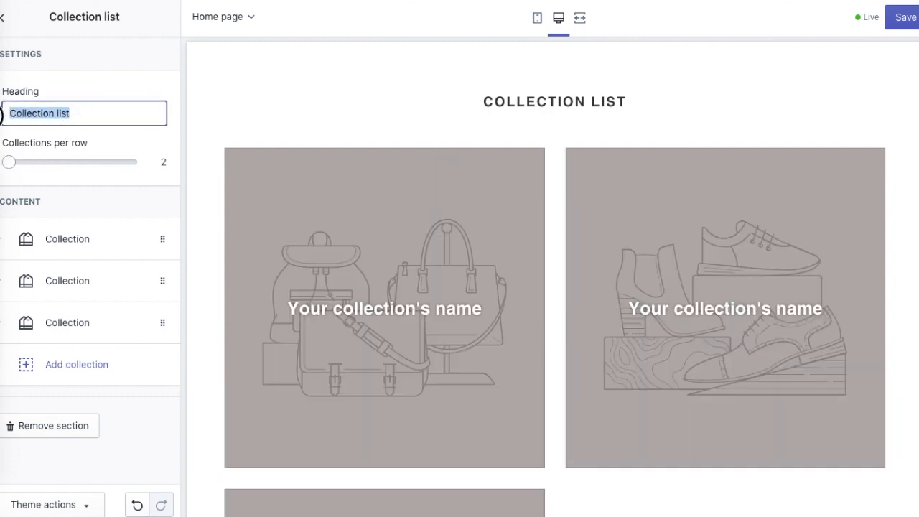
{"action": "type", "text": "Shop our Hoodies"}
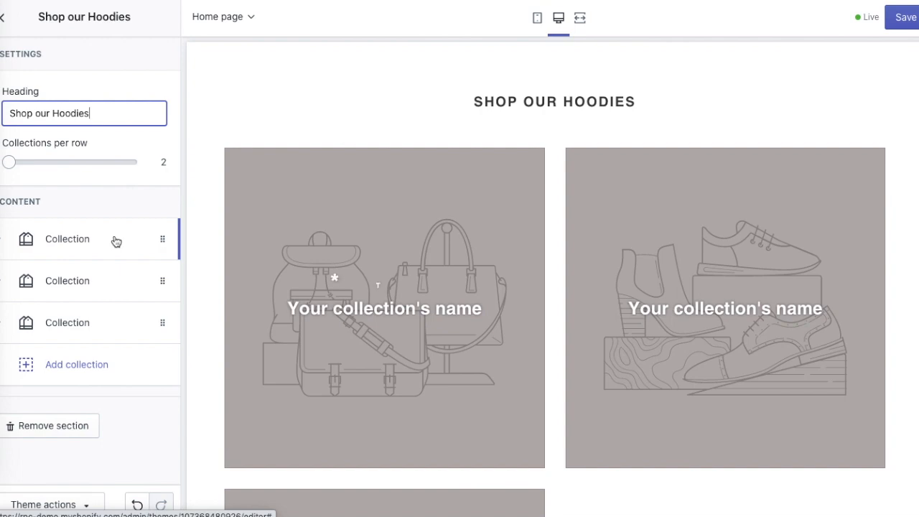
{"action": "left_click", "coordinate": [75, 324]}
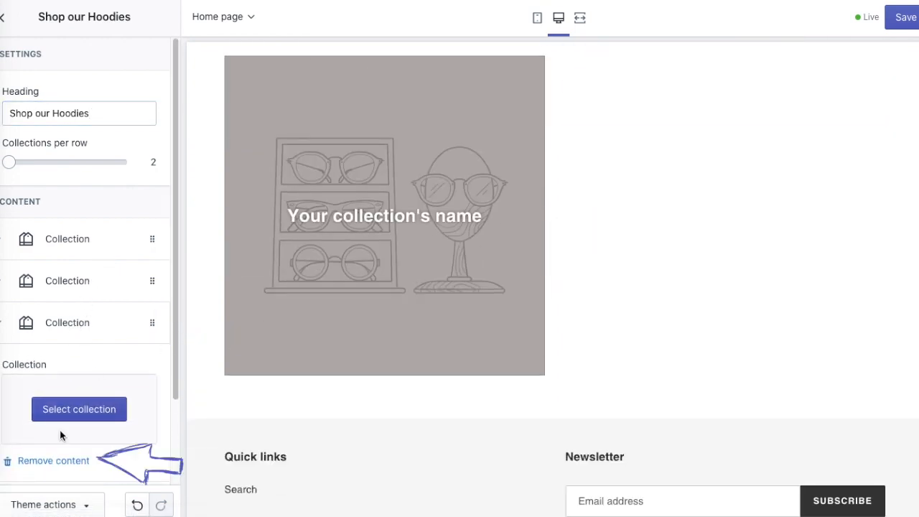
{"action": "left_click", "coordinate": [41, 460]}
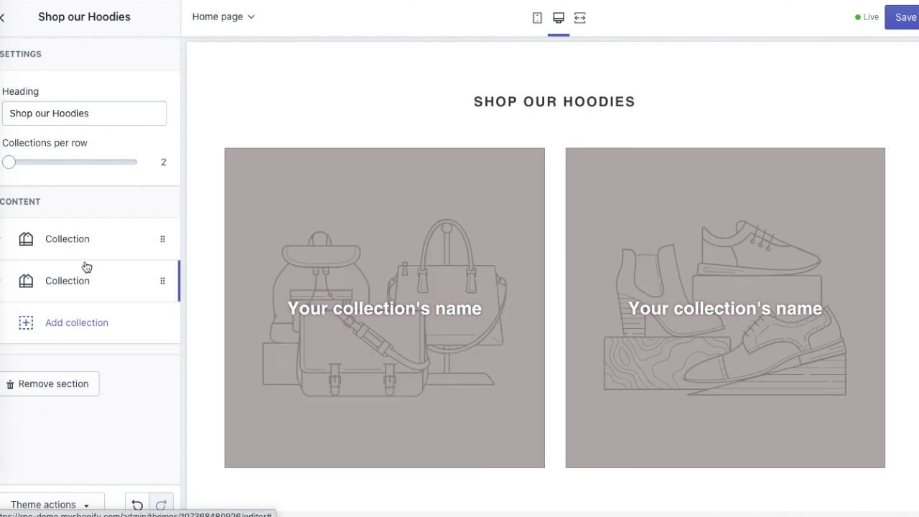
Step: Assign the Men's Hoodies collection to the first block of the Shop our Hoodies section
{"action": "left_click", "coordinate": [74, 237]}
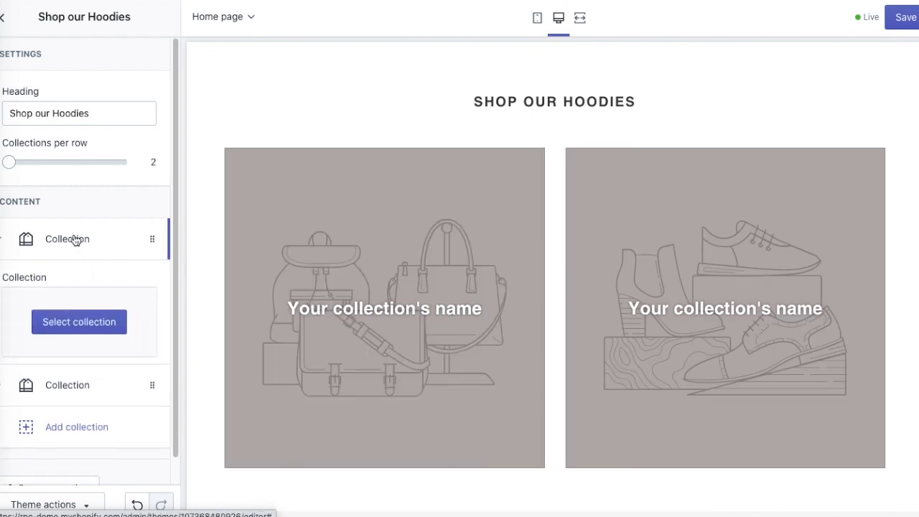
{"action": "left_click", "coordinate": [75, 326]}
{"action": "left_click", "coordinate": [72, 151]}
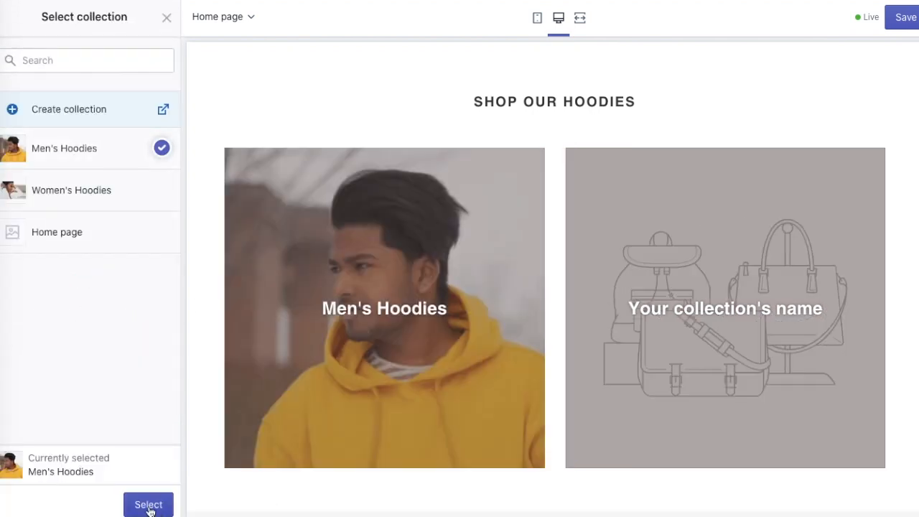
{"action": "left_click", "coordinate": [148, 505]}
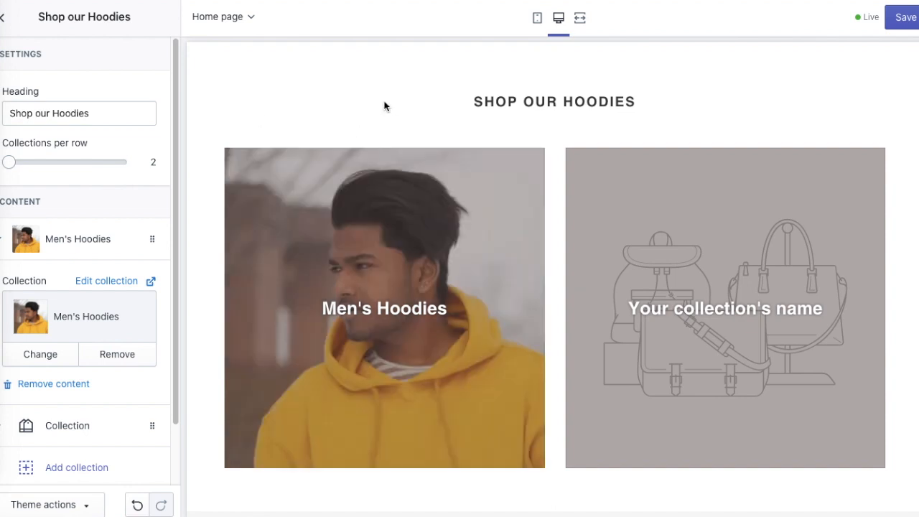
Step: Assign the Women's Hoodies collection to the second block of the Shop our Hoodies section and save the theme
{"action": "left_click", "coordinate": [72, 239]}
{"action": "left_click", "coordinate": [60, 285]}
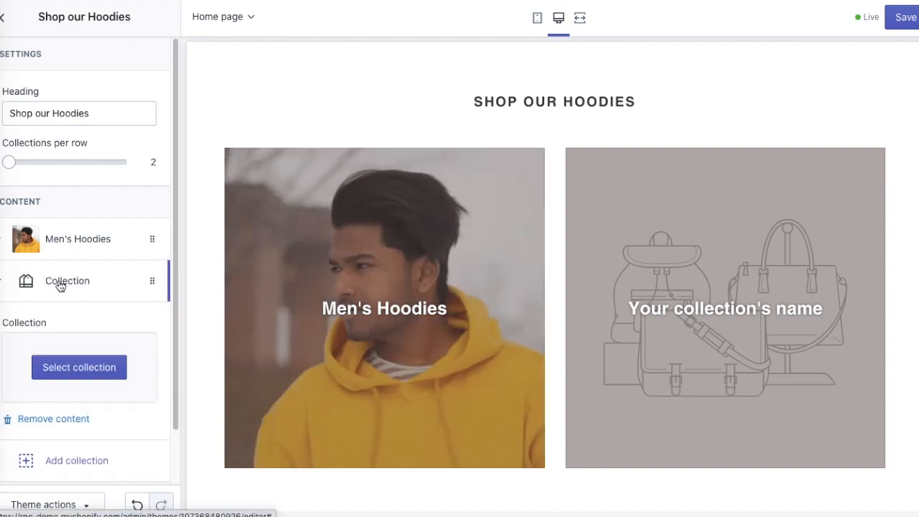
{"action": "left_click", "coordinate": [70, 359]}
{"action": "left_click", "coordinate": [73, 197]}
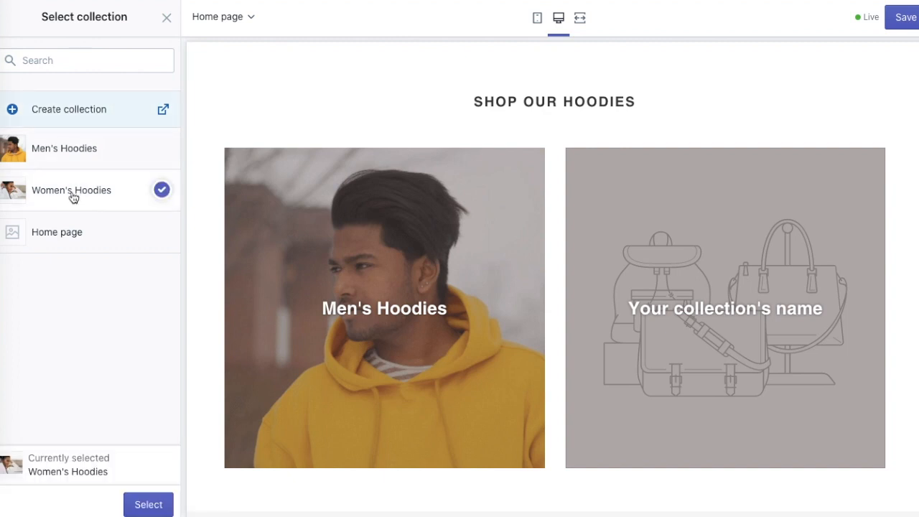
{"action": "left_click", "coordinate": [149, 504]}
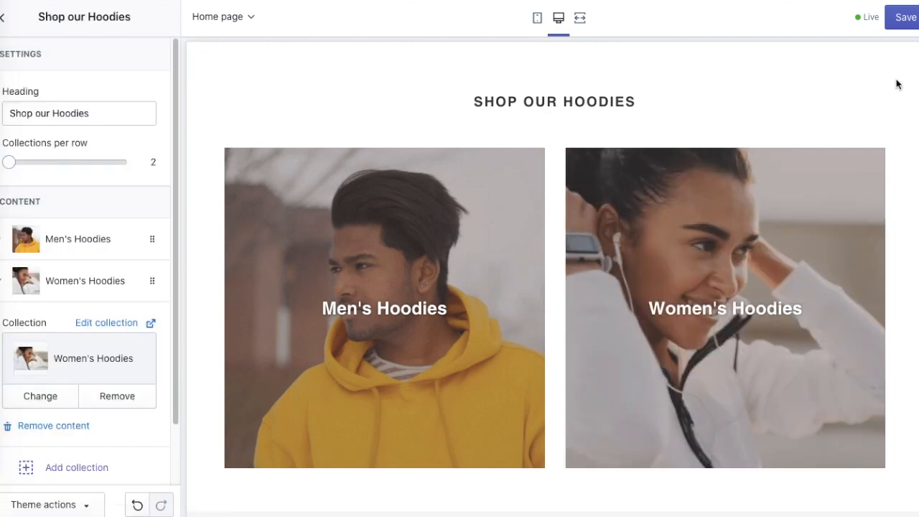
{"action": "left_click", "coordinate": [908, 17]}
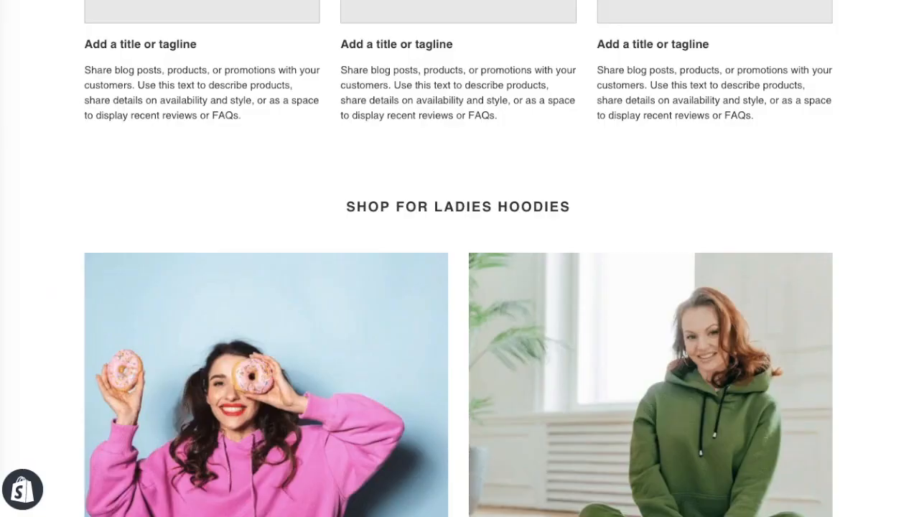
Step: Look through the online store's home page down to the Shop our Hoodies collection list
{"action": "scroll", "coordinate": [912, 259], "scroll_direction": "down", "scroll_amount": 20}
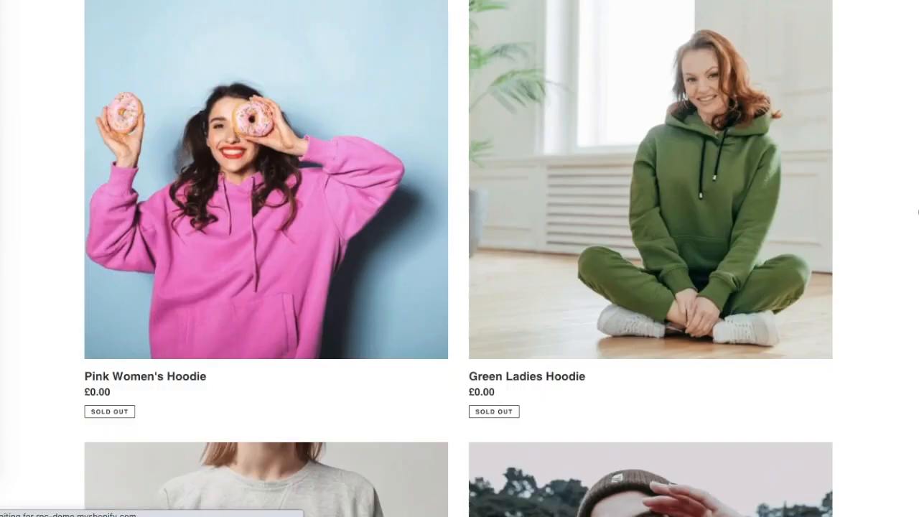
{"action": "scroll", "coordinate": [873, 429], "scroll_direction": "down", "scroll_amount": 4}
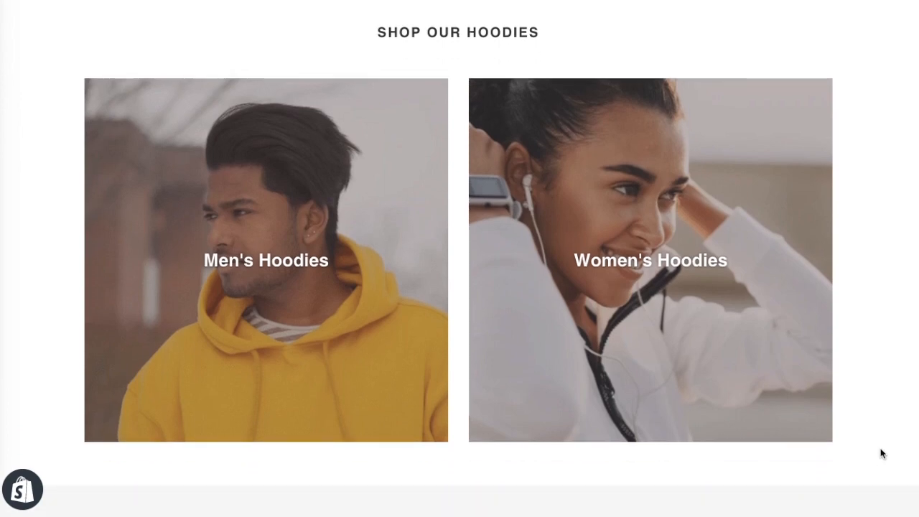
{"action": "scroll", "coordinate": [917, 453], "scroll_direction": "down", "scroll_amount": 1}
{"action": "scroll", "coordinate": [917, 453], "scroll_direction": "up", "scroll_amount": 1}
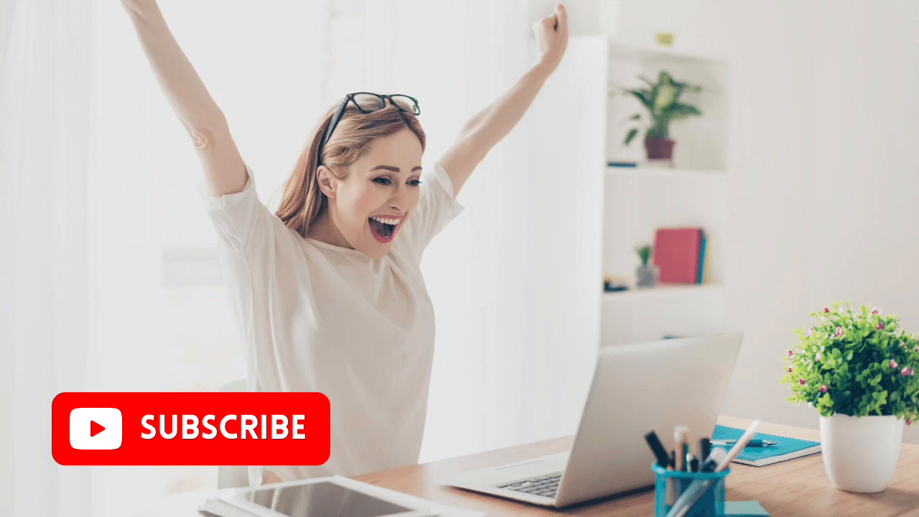